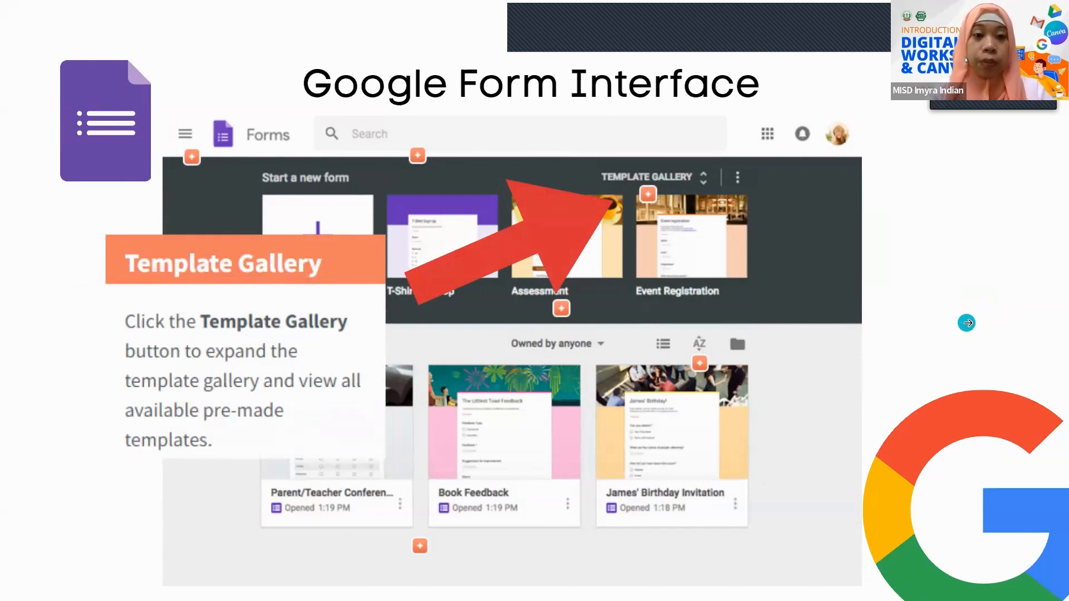
{"action": "left_click", "coordinate": [965, 323]}
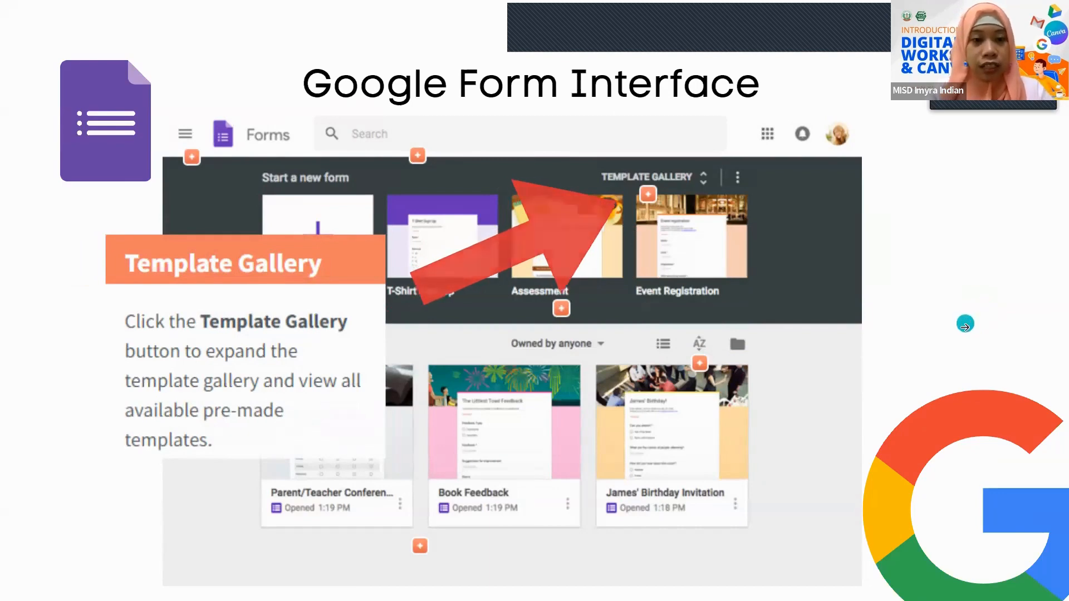
{"action": "left_click", "coordinate": [964, 328]}
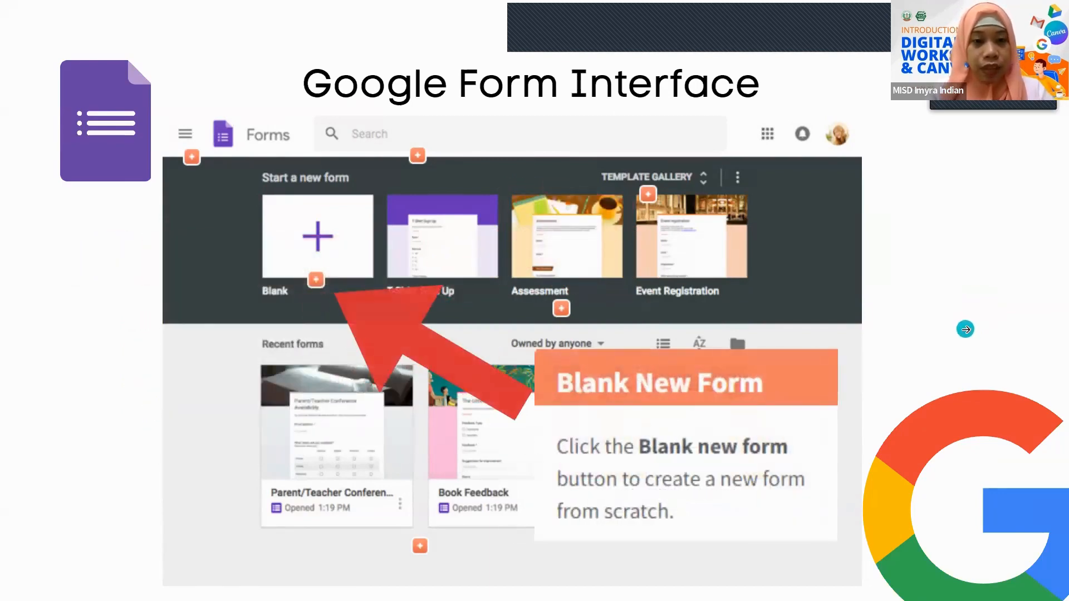
{"action": "left_click", "coordinate": [962, 328]}
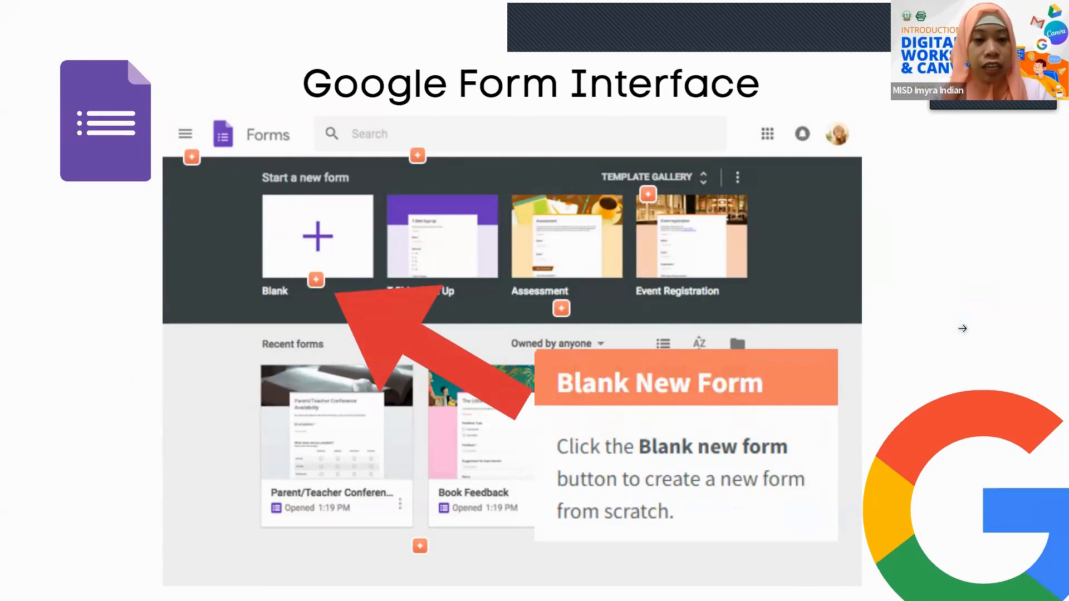
{"action": "key", "text": "Right"}
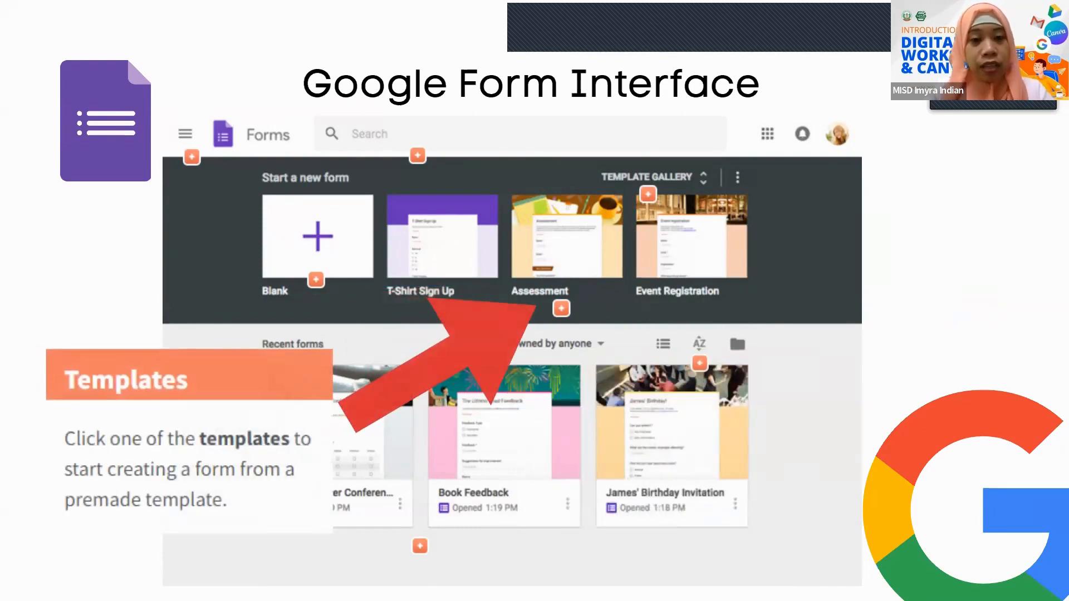
{"action": "key", "text": "Right"}
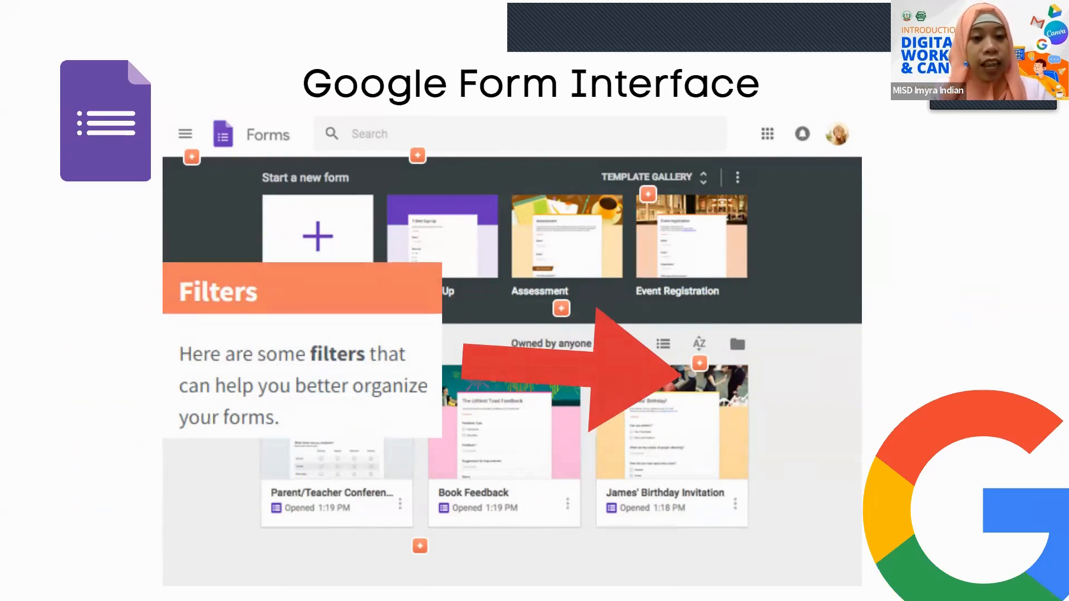
{"action": "key", "text": "Right"}
{"action": "key", "text": "Right"}
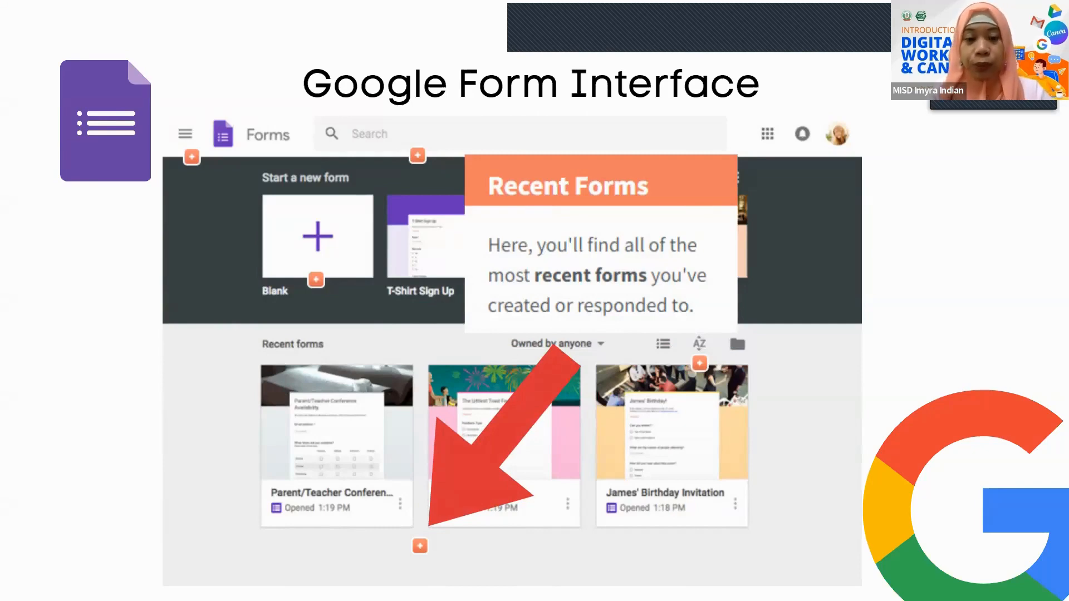
{"action": "key", "text": "Right"}
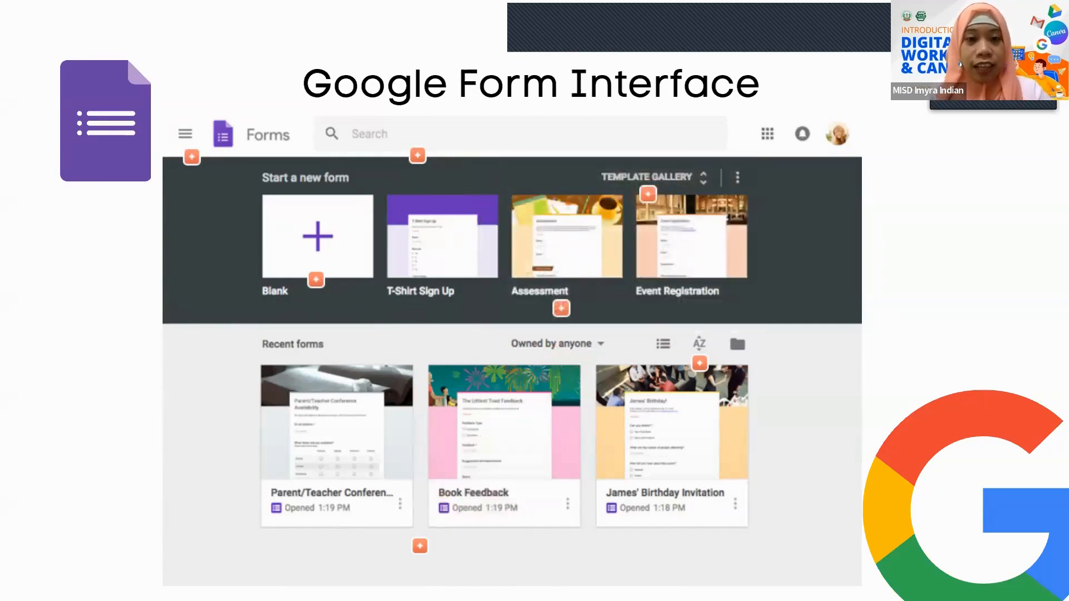
{"action": "key", "text": "Right"}
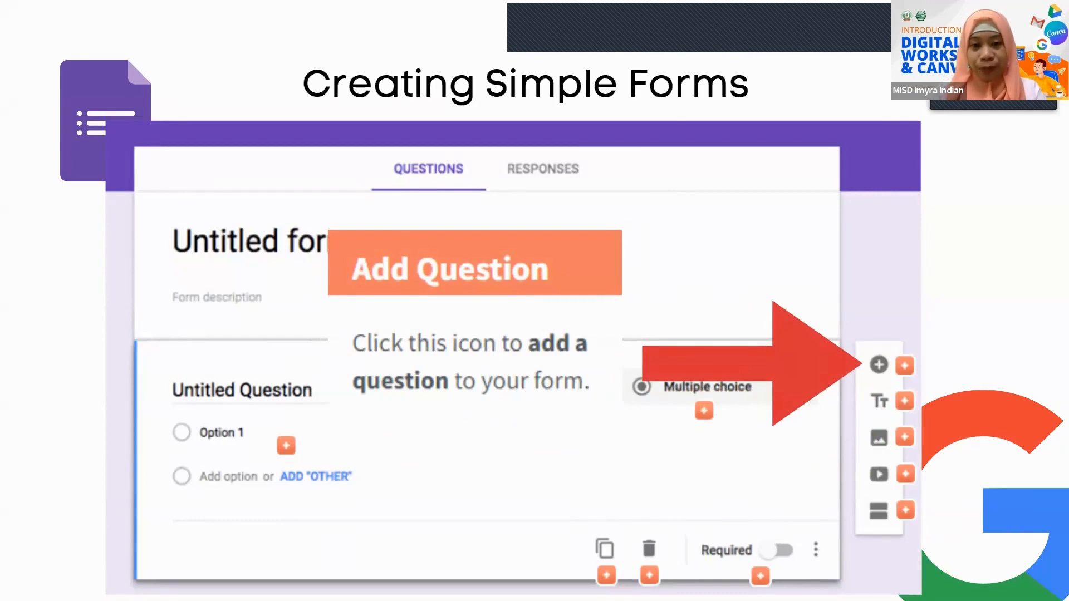
{"action": "key", "text": "Right"}
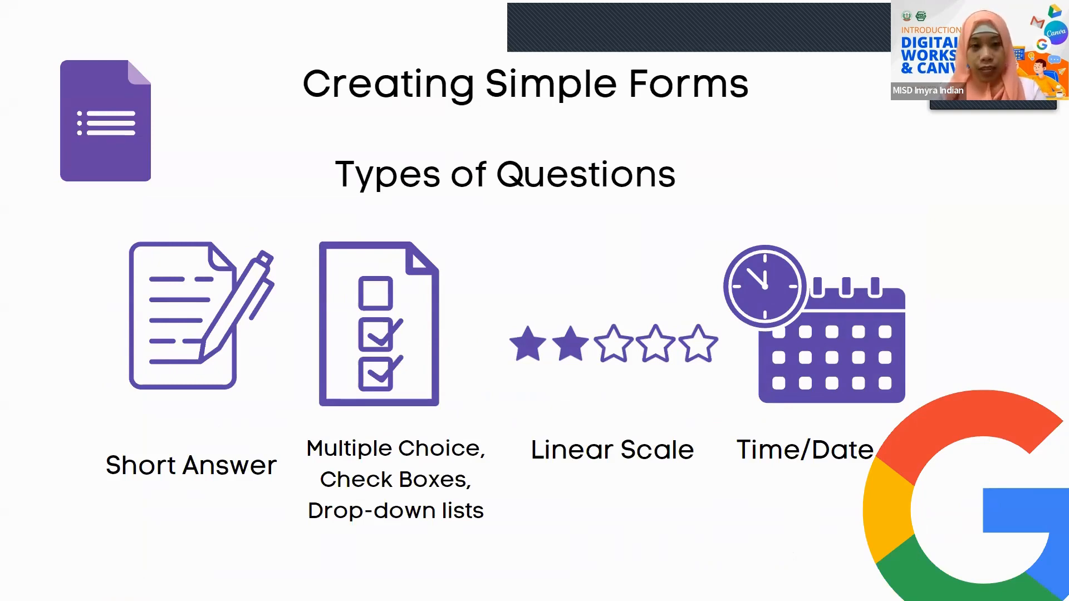
{"action": "key", "text": "Right"}
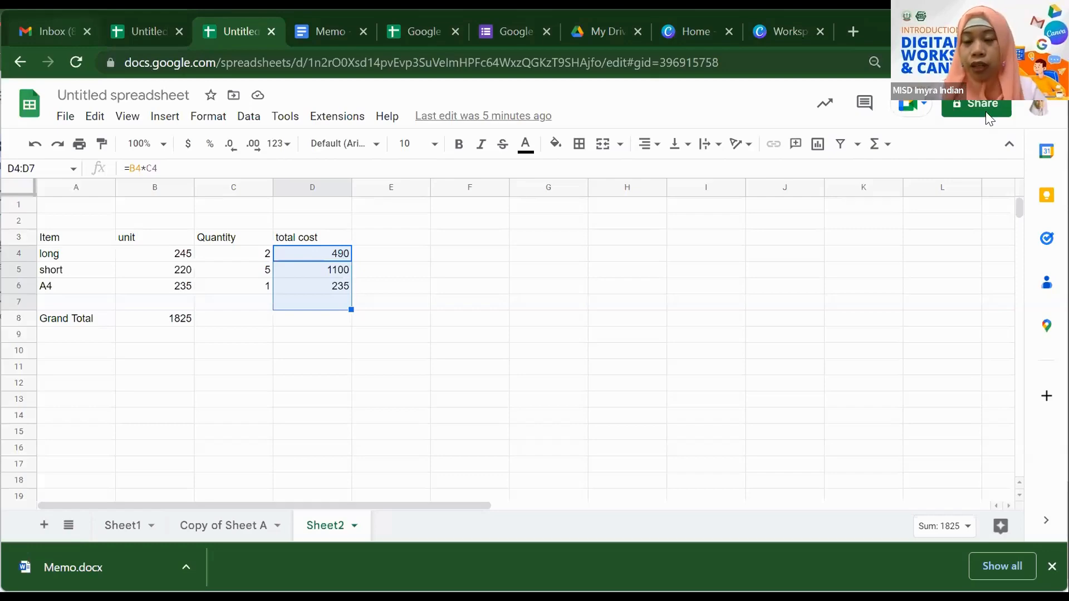
Switch to Google Forms, create a blank form and title it Survey.
{"action": "left_click", "coordinate": [863, 399]}
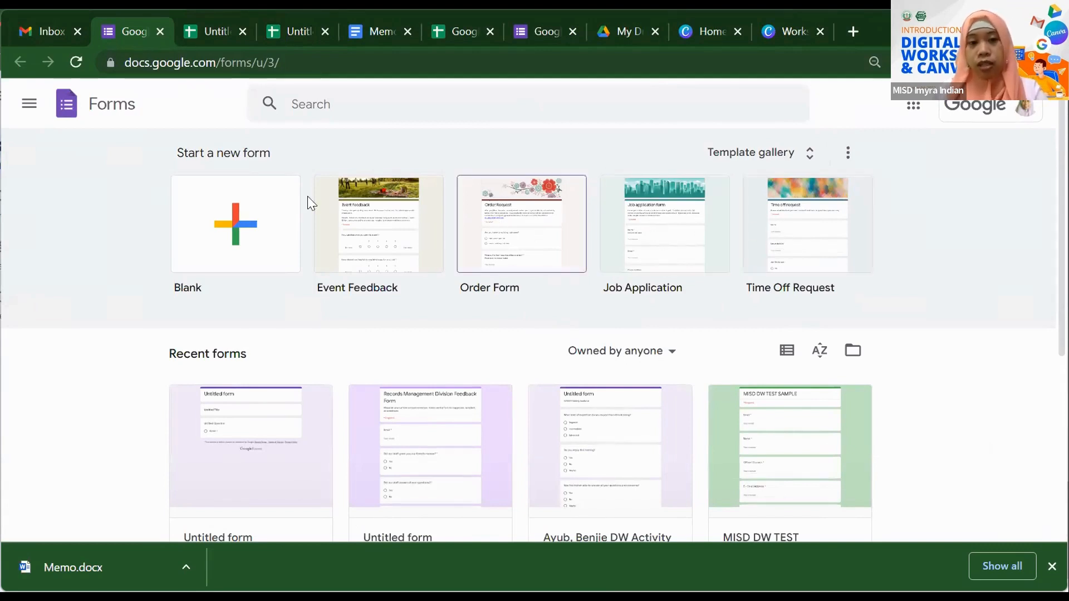
{"action": "left_click", "coordinate": [226, 259]}
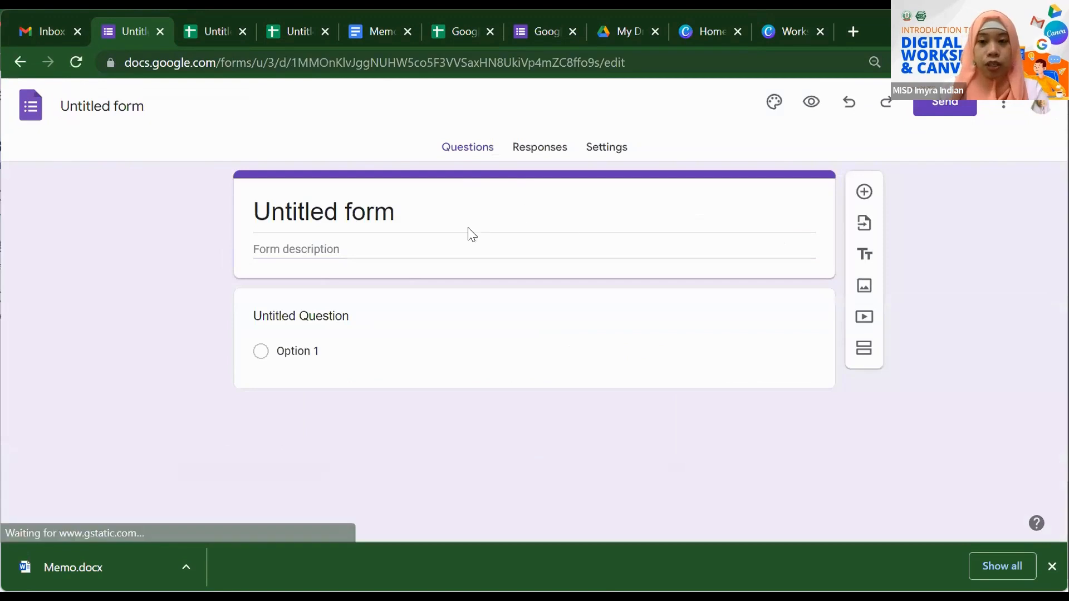
{"action": "left_click", "coordinate": [338, 213]}
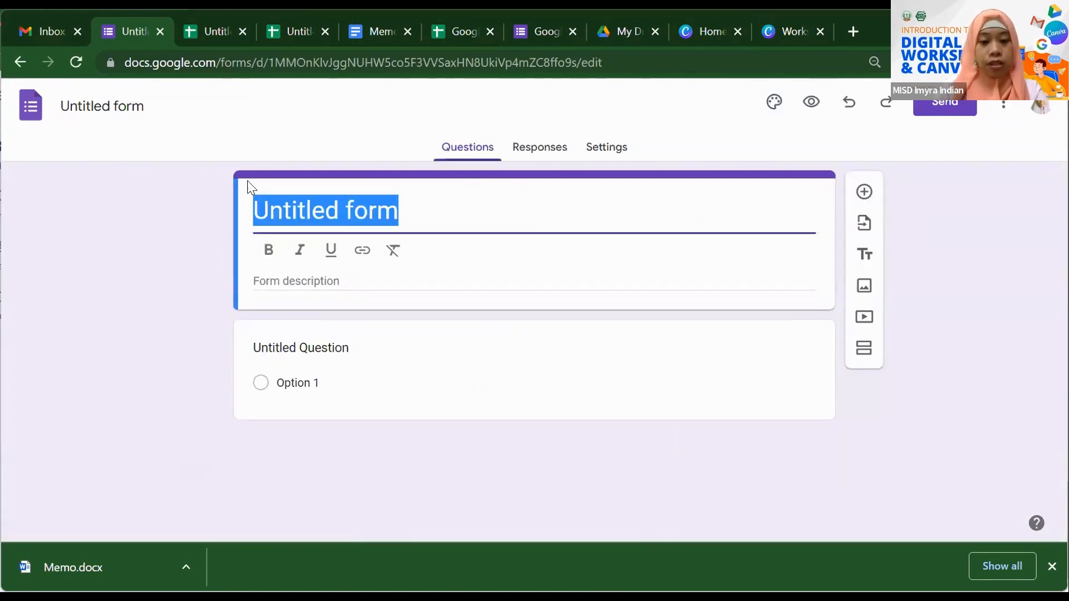
{"action": "type", "text": "Sir"}
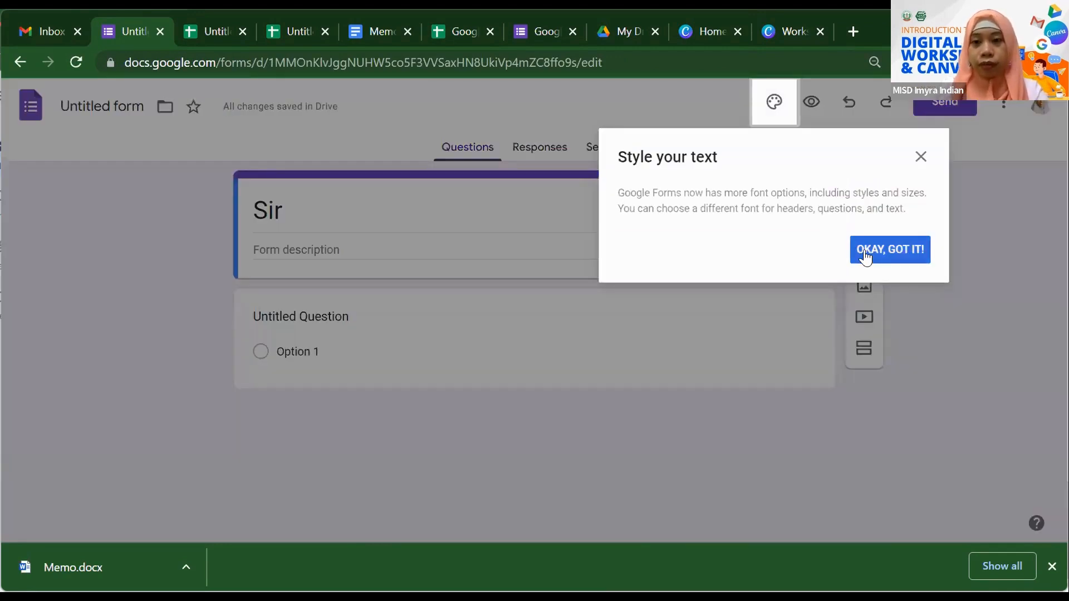
{"action": "left_click", "coordinate": [864, 249]}
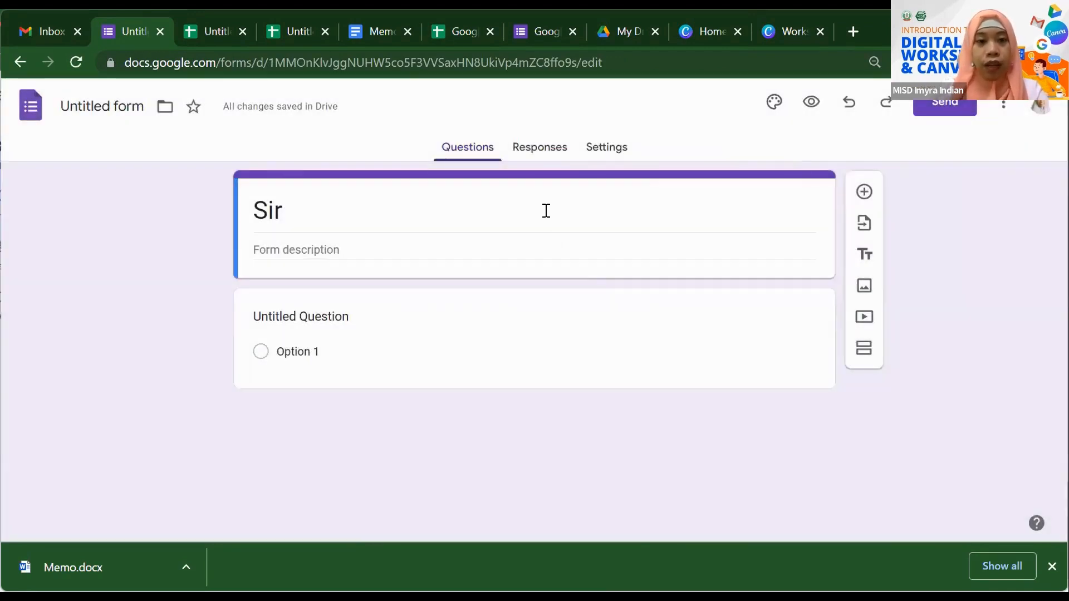
{"action": "left_click", "coordinate": [544, 209]}
{"action": "key", "text": "BackSpace"}
{"action": "key", "text": "BackSpace"}
{"action": "type", "text": "urvey"}
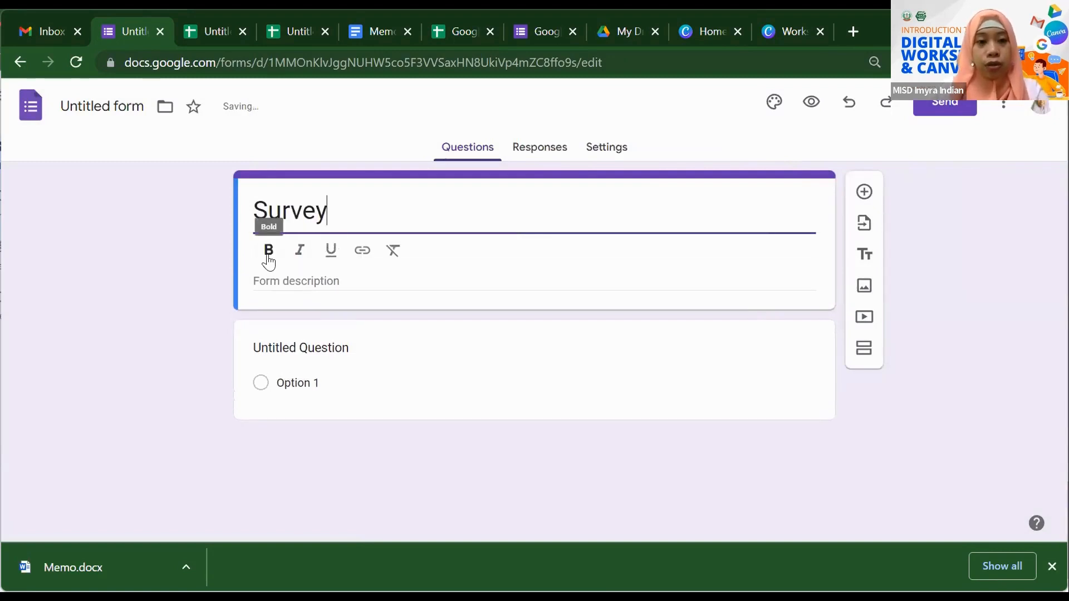
Try bold and italic formatting on the form title Survey, settling on bold.
{"action": "key", "text": "ctrl+a"}
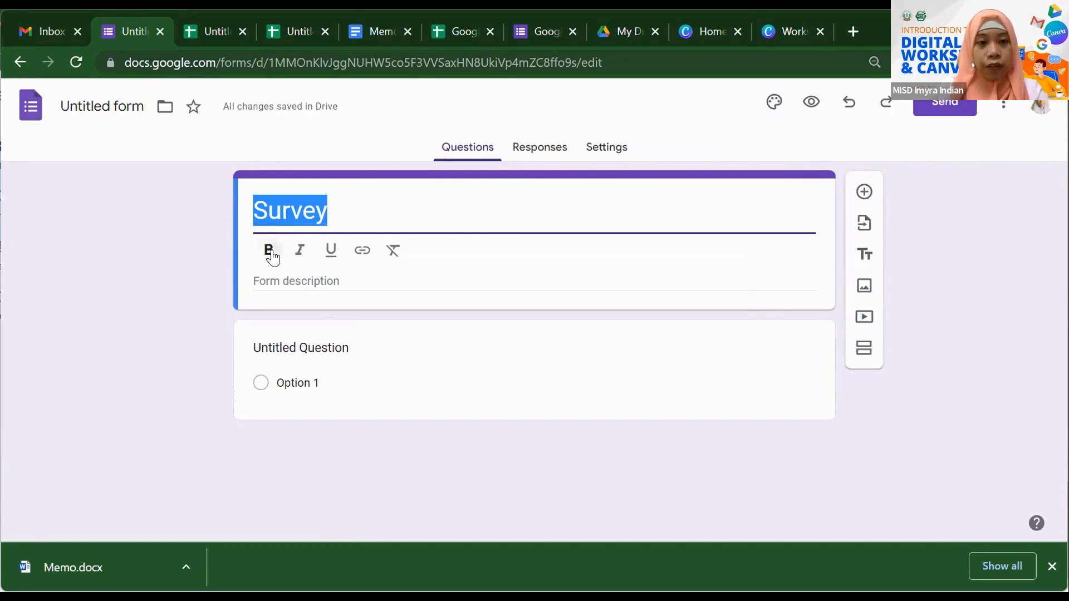
{"action": "left_click", "coordinate": [270, 252]}
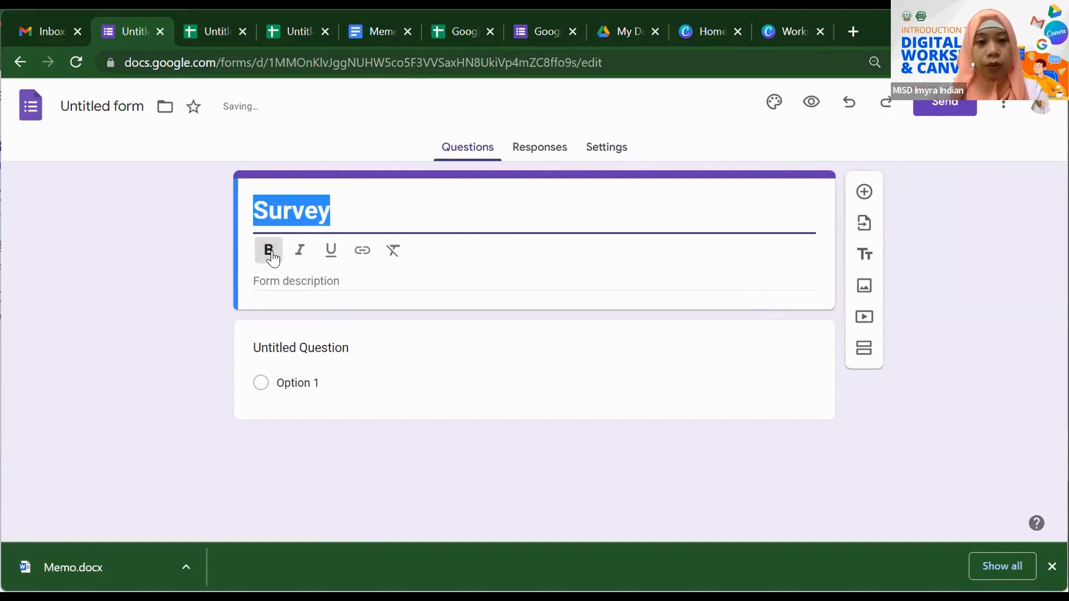
{"action": "left_click", "coordinate": [269, 251]}
{"action": "left_click", "coordinate": [298, 252]}
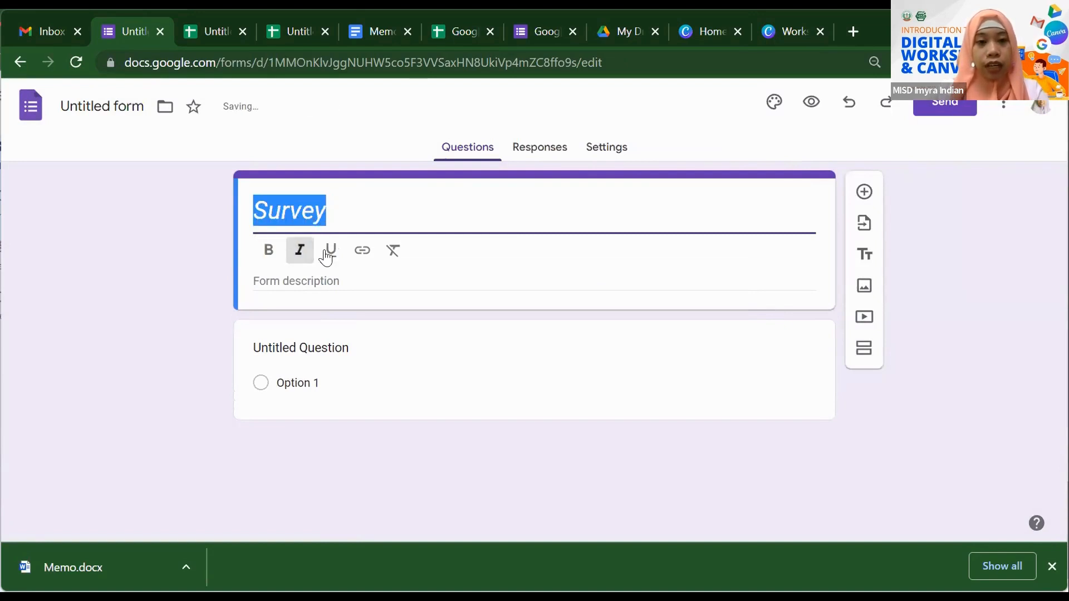
{"action": "left_click", "coordinate": [268, 251]}
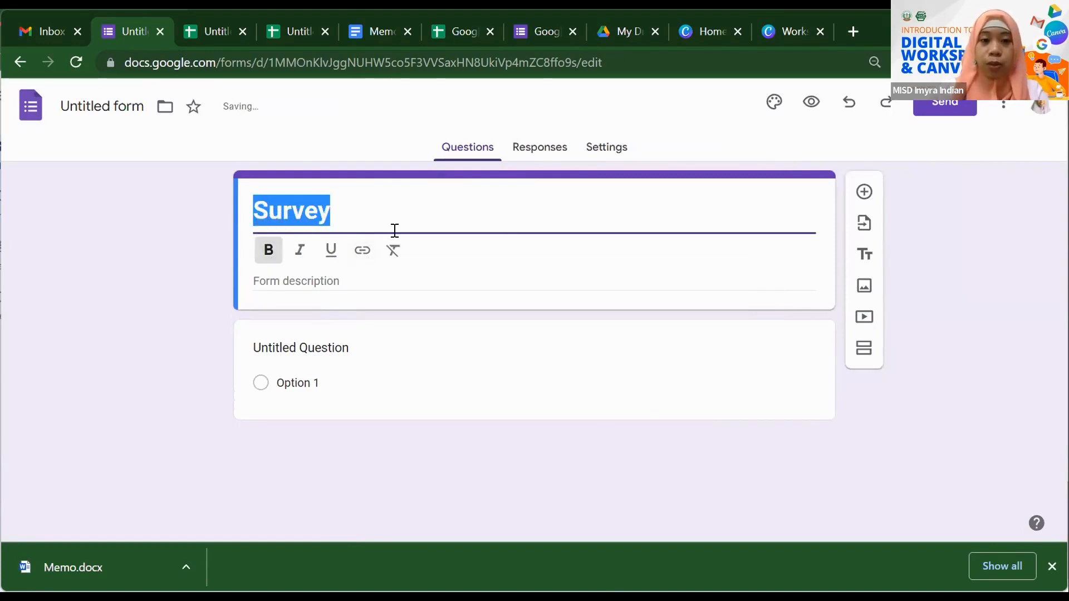
Enter "Answer the following." as the form description under the title.
{"action": "left_click", "coordinate": [383, 280]}
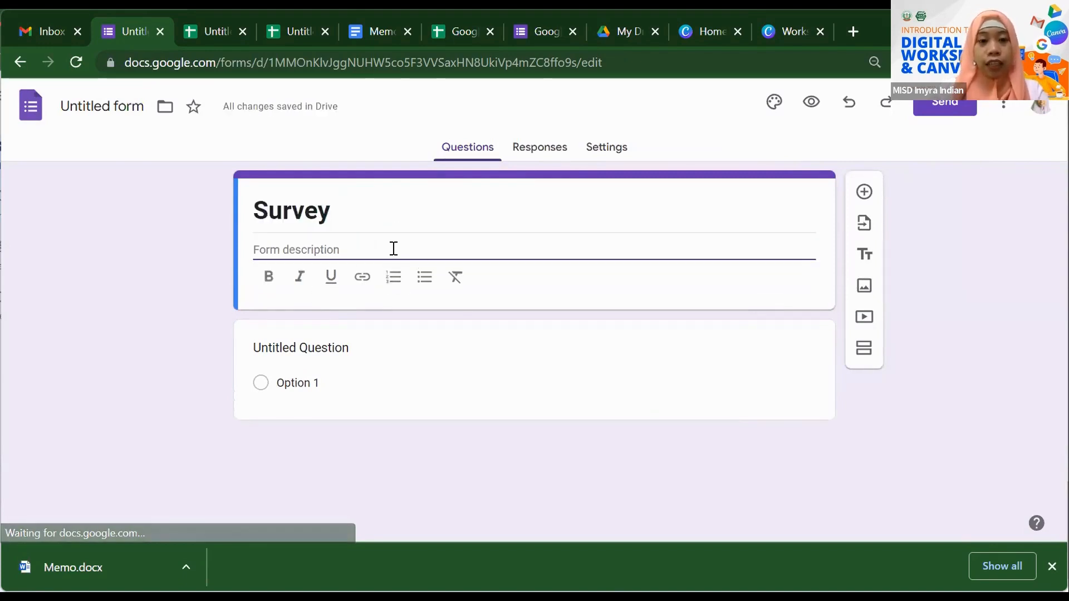
{"action": "type", "text": "A"}
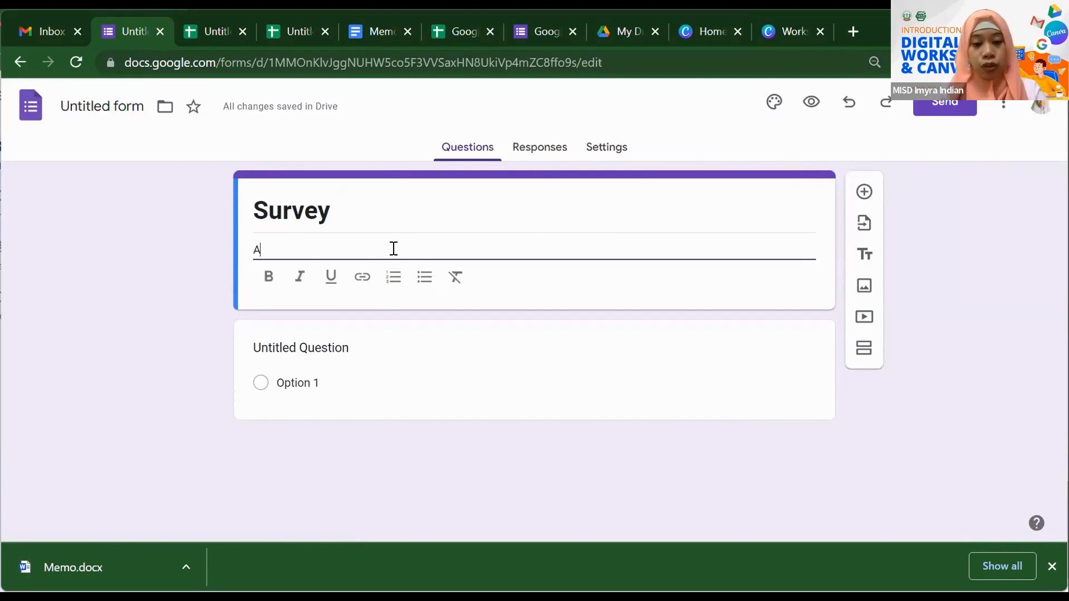
{"action": "type", "text": "nswer the "}
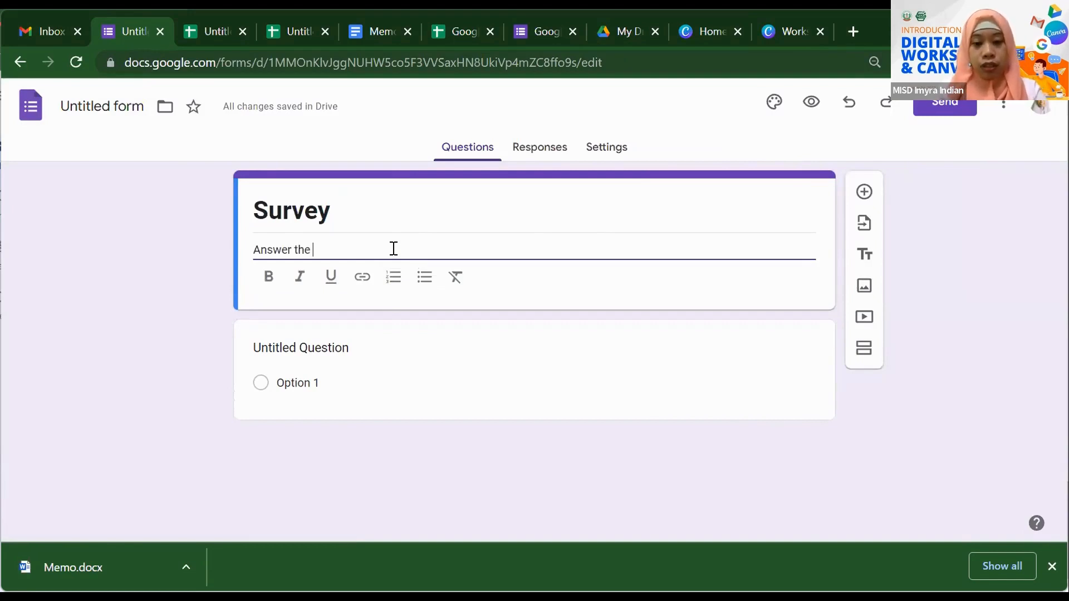
{"action": "type", "text": "following."}
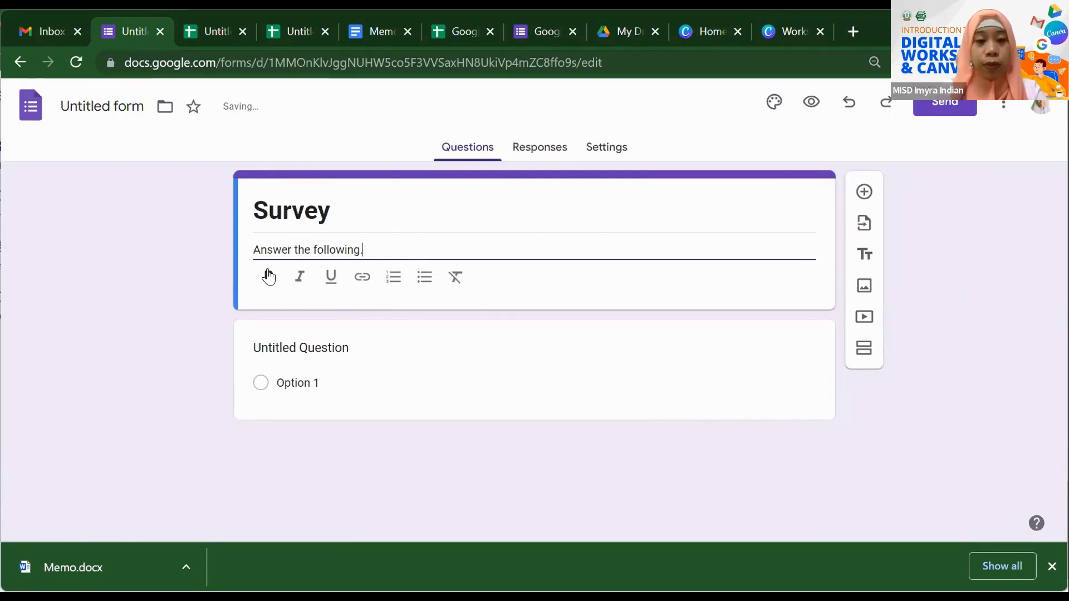
Replace the untitled first question's text with Name.
{"action": "left_click", "coordinate": [333, 348]}
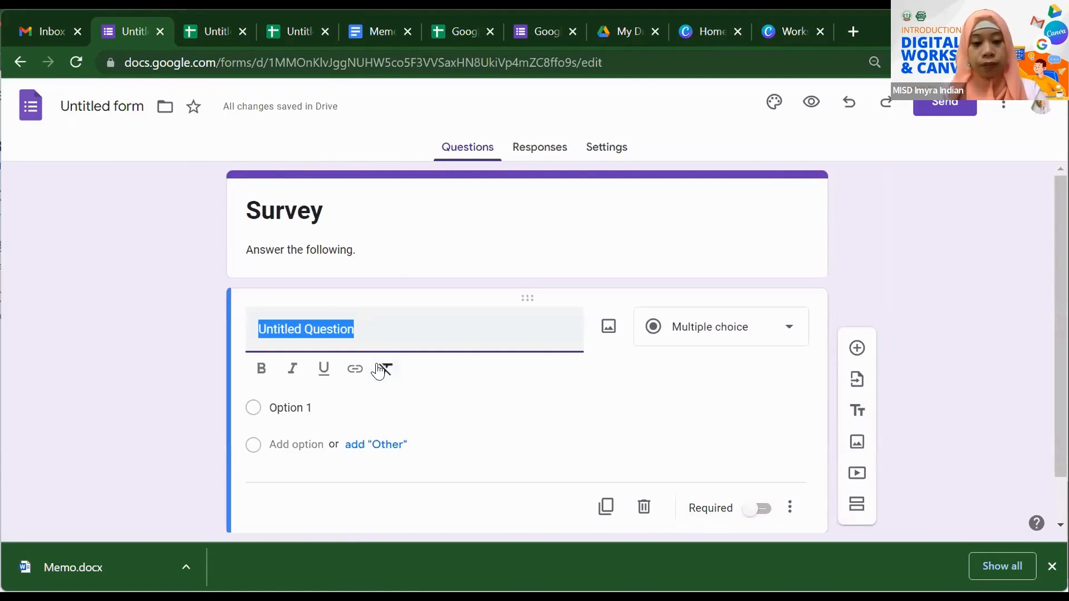
{"action": "type", "text": "Name"}
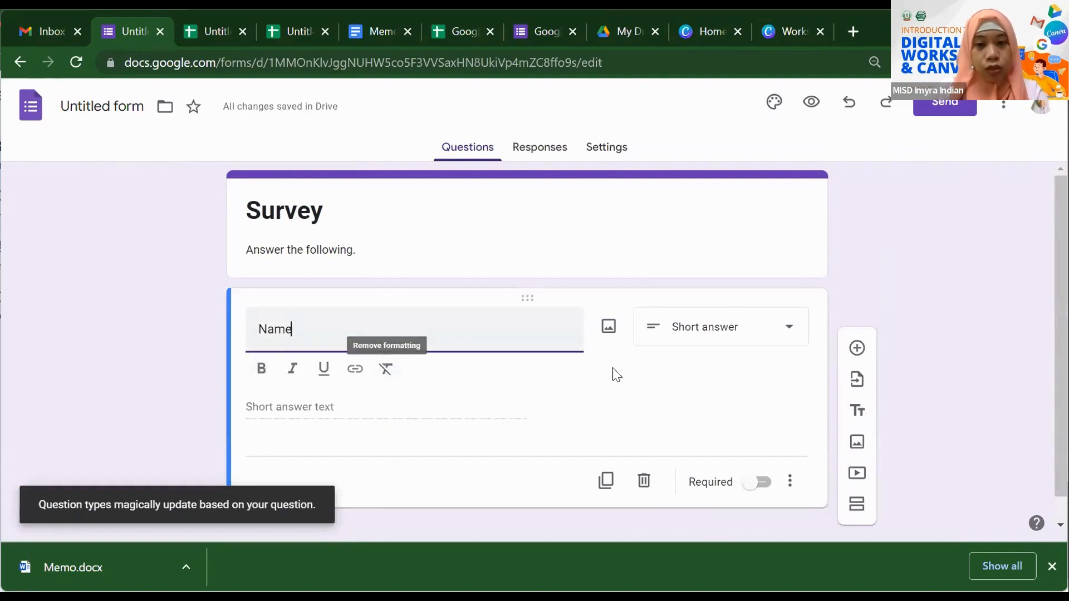
Review the question types available for the Name question and try out its Required setting.
{"action": "left_click", "coordinate": [788, 328]}
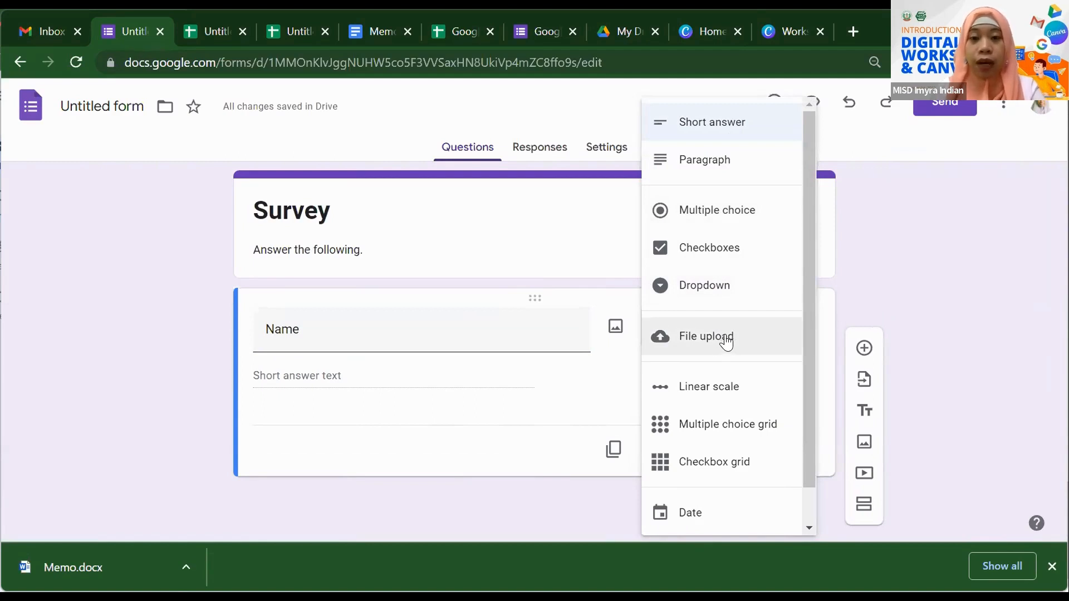
{"action": "left_click", "coordinate": [386, 383]}
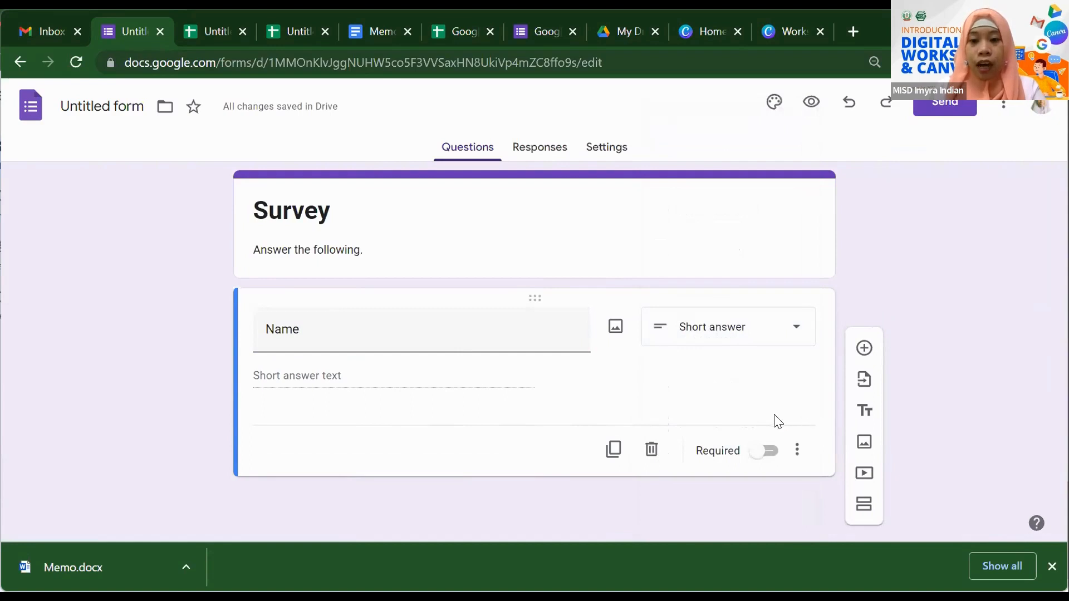
{"action": "left_click", "coordinate": [772, 452]}
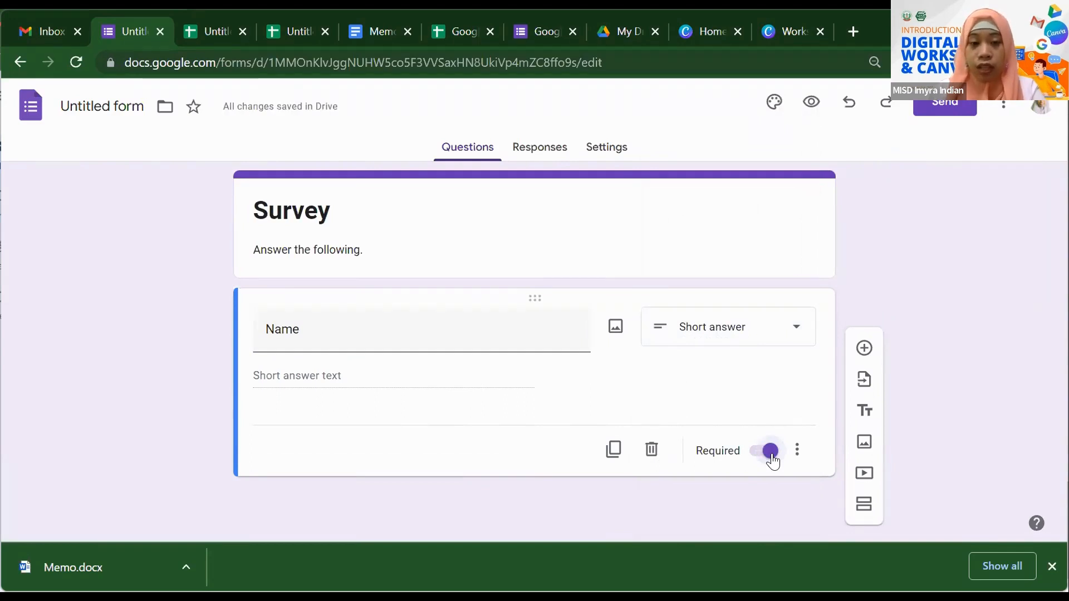
{"action": "left_click", "coordinate": [773, 460]}
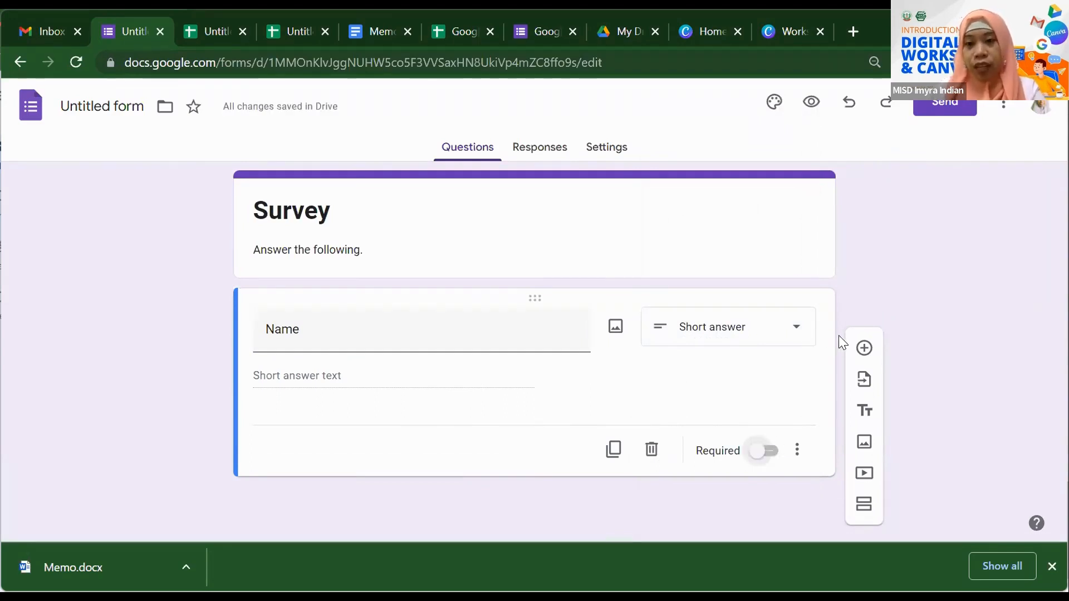
Add a new question below Name with the text Gender/Sex.
{"action": "left_click", "coordinate": [868, 348]}
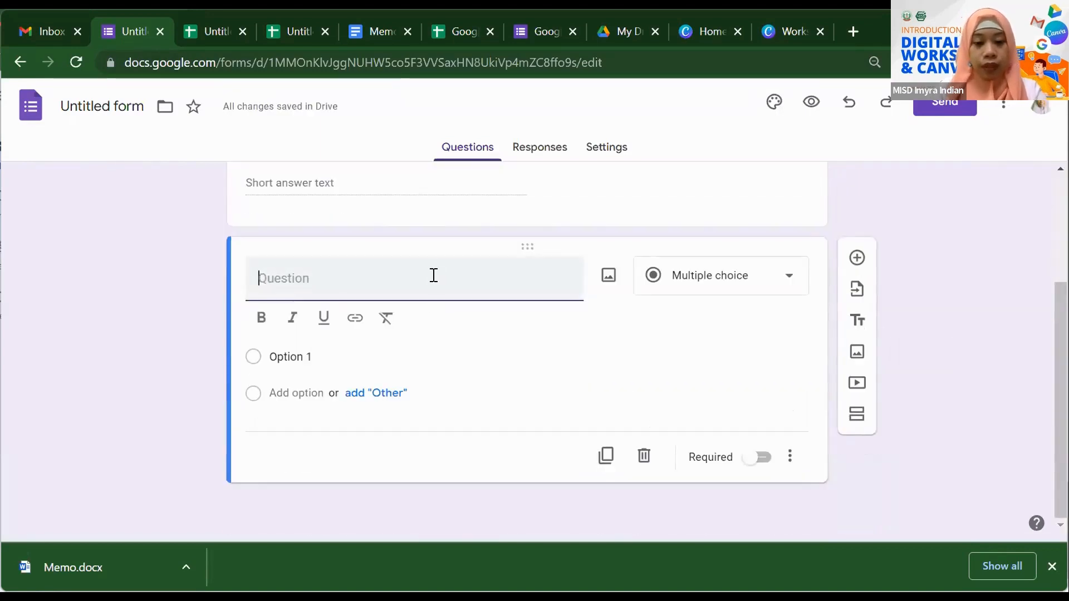
{"action": "type", "text": "Gen"}
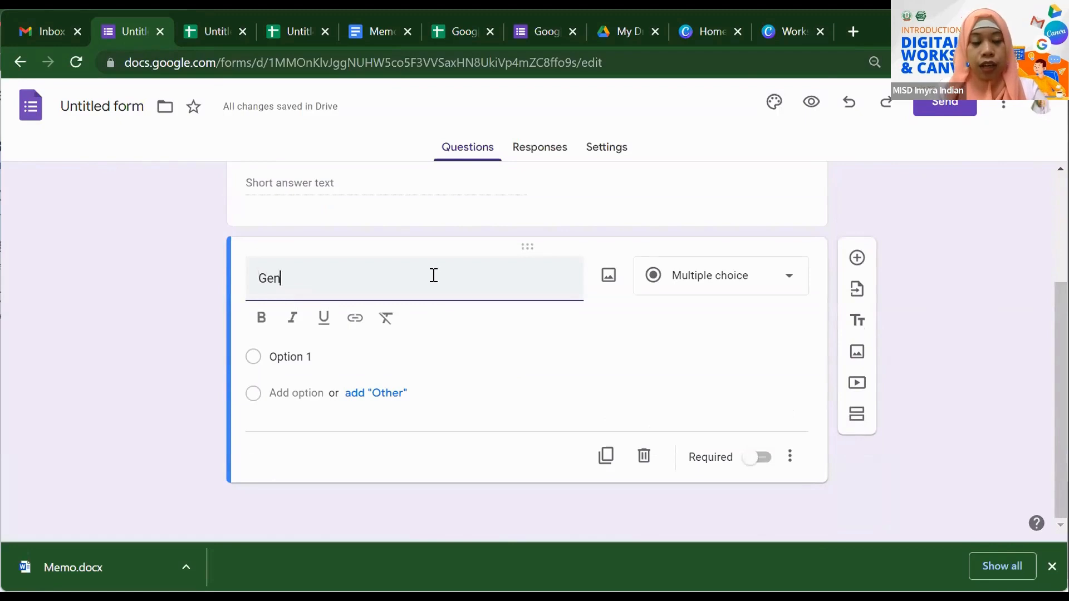
{"action": "type", "text": "der/Sex"}
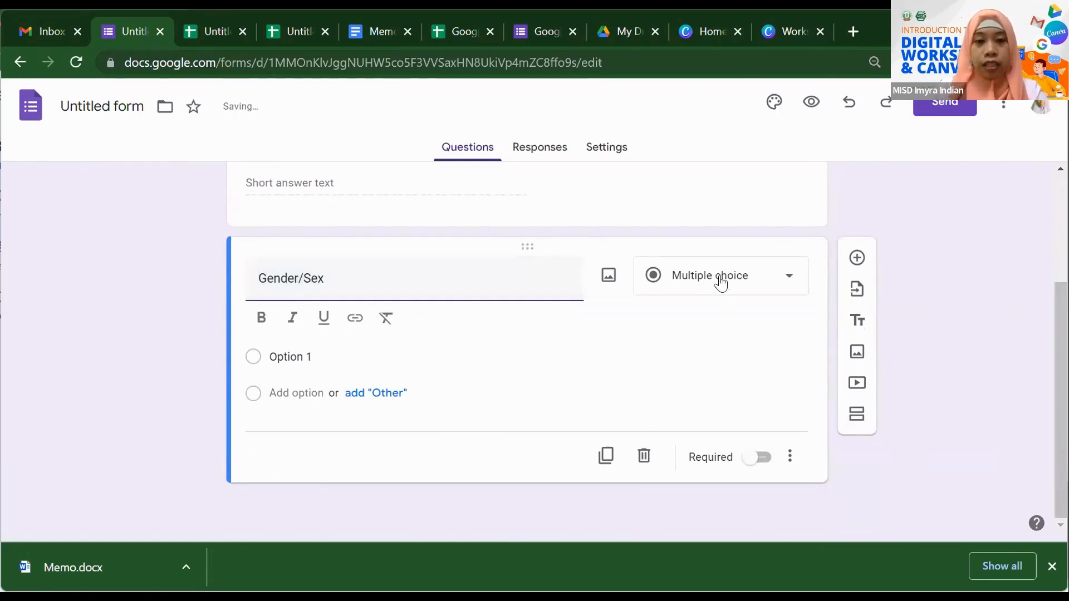
Give the Gender/Sex question the choices Male and Female, and make it required.
{"action": "left_click", "coordinate": [314, 356]}
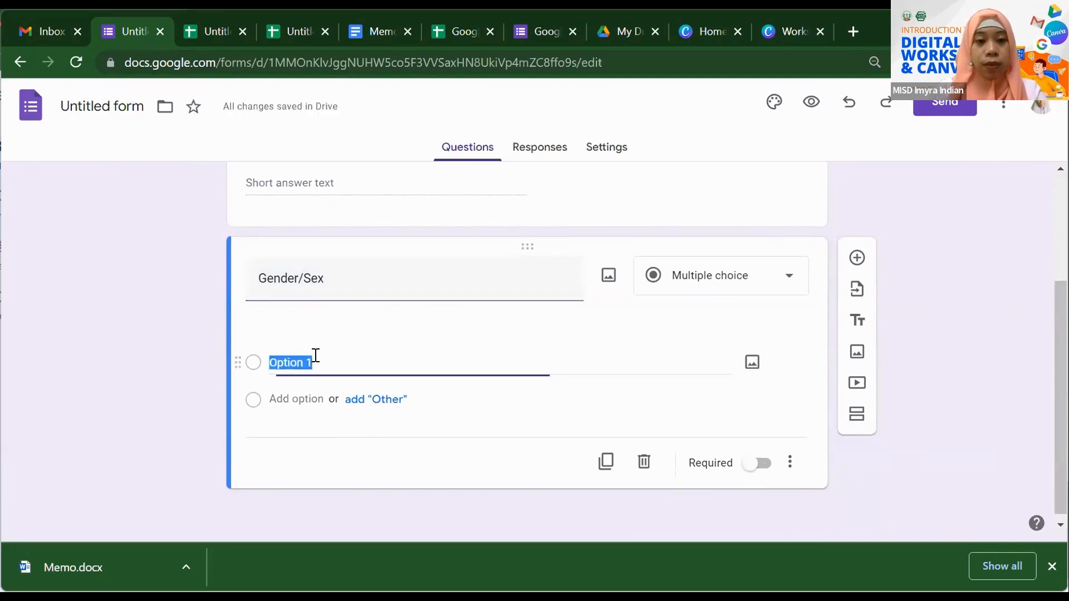
{"action": "type", "text": "Male"}
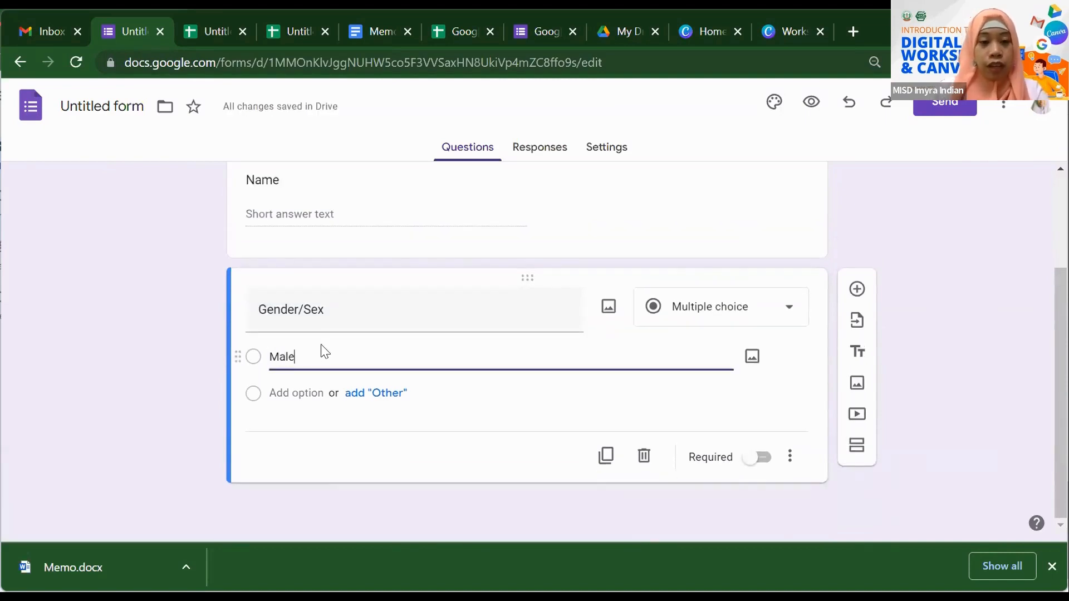
{"action": "left_click", "coordinate": [282, 393]}
{"action": "type", "text": "Femaal"}
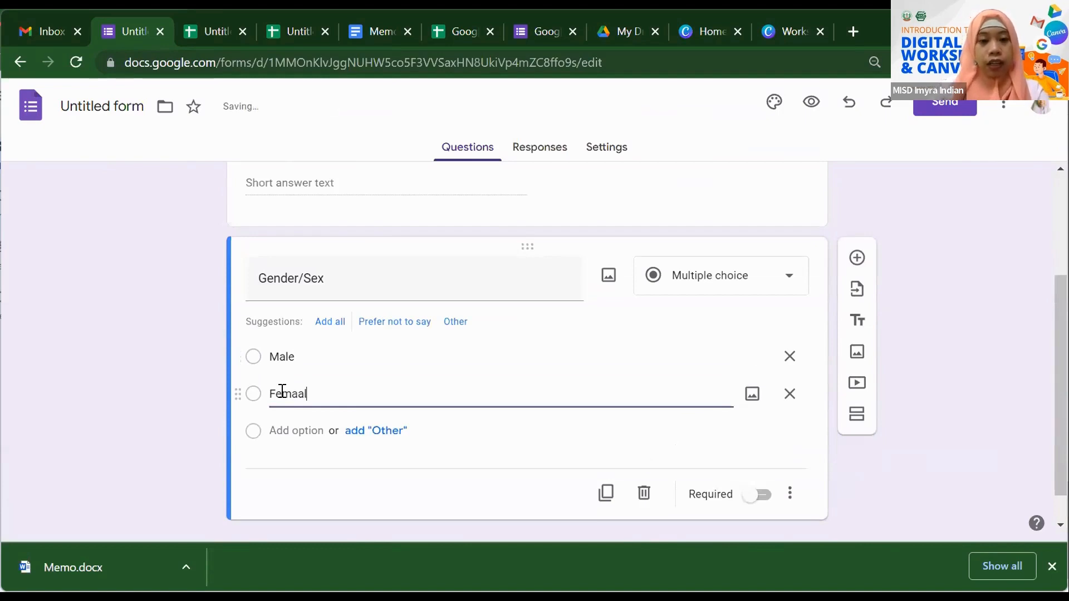
{"action": "key", "text": "BackSpace"}
{"action": "key", "text": "BackSpace"}
{"action": "type", "text": "le"}
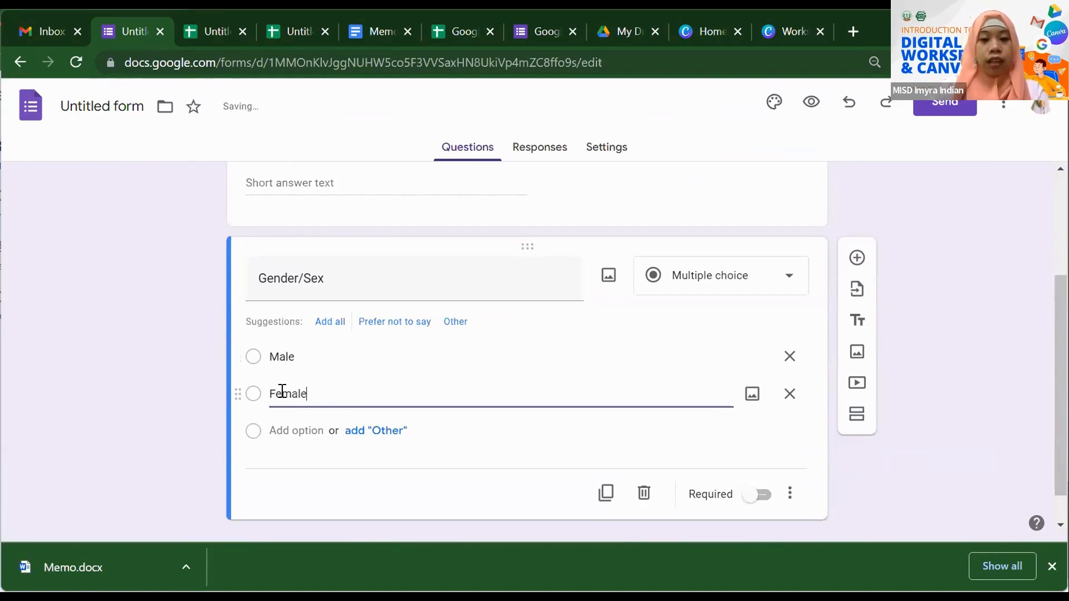
{"action": "scroll", "coordinate": [708, 424], "scroll_direction": "down", "scroll_amount": 1}
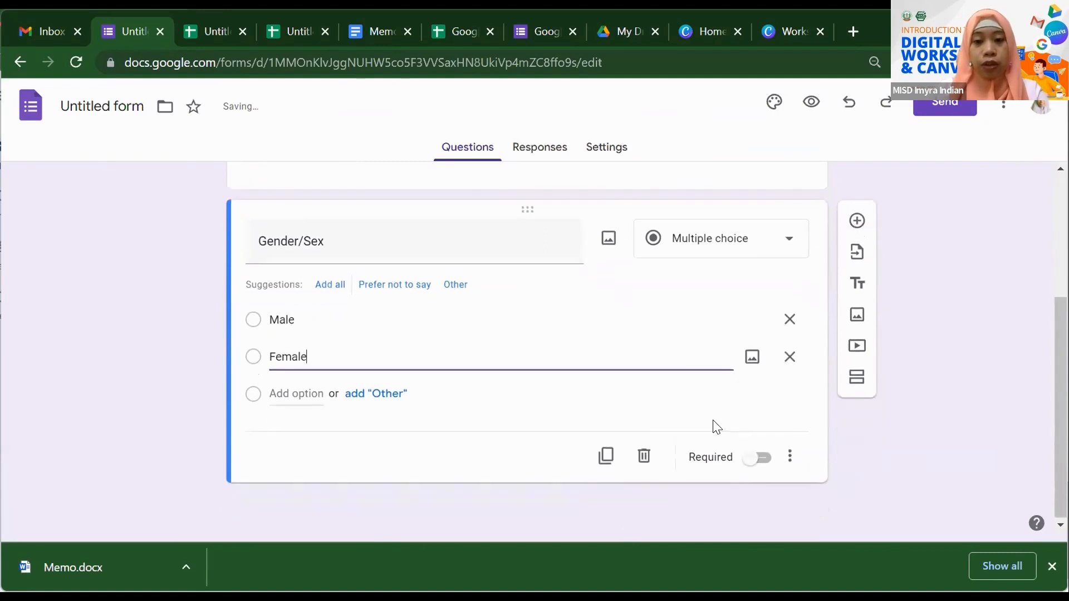
{"action": "left_click", "coordinate": [761, 460]}
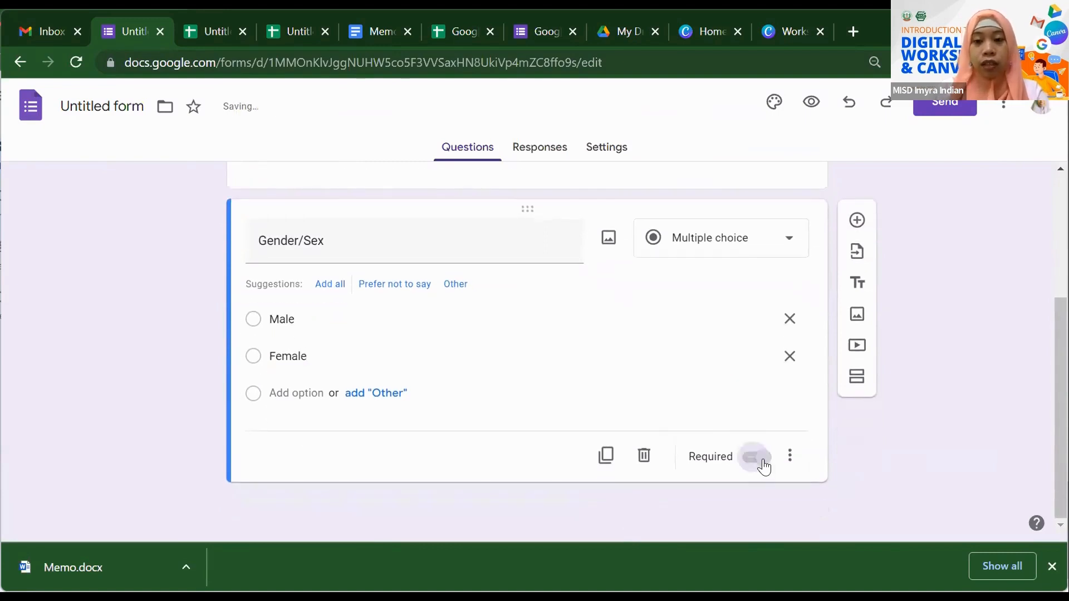
Add a question with the text Rating below Gender/Sex, using the Linear scale question type.
{"action": "left_click", "coordinate": [857, 221]}
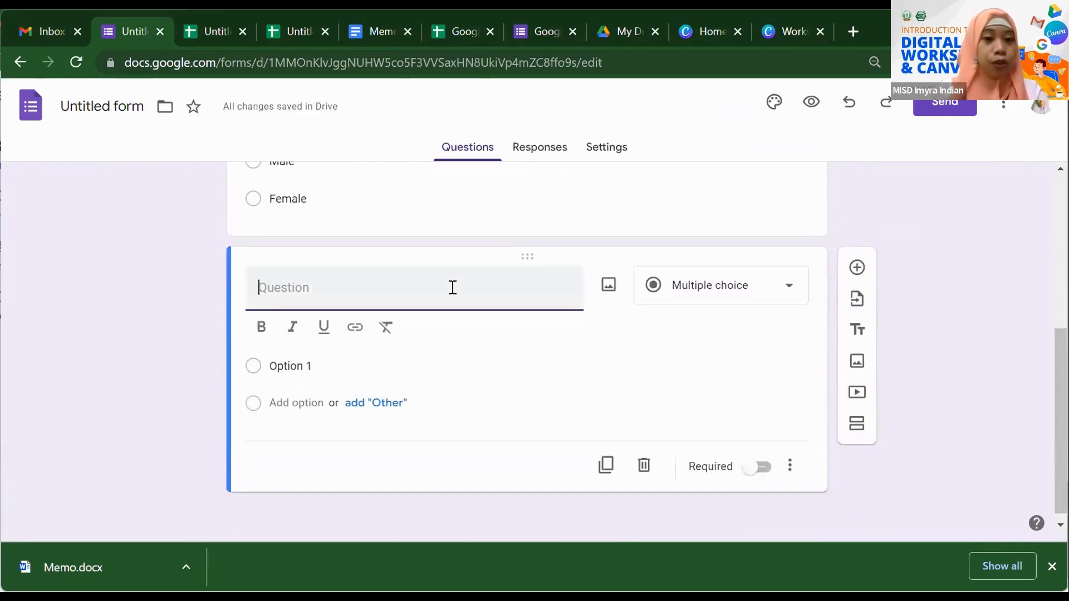
{"action": "type", "text": "R"}
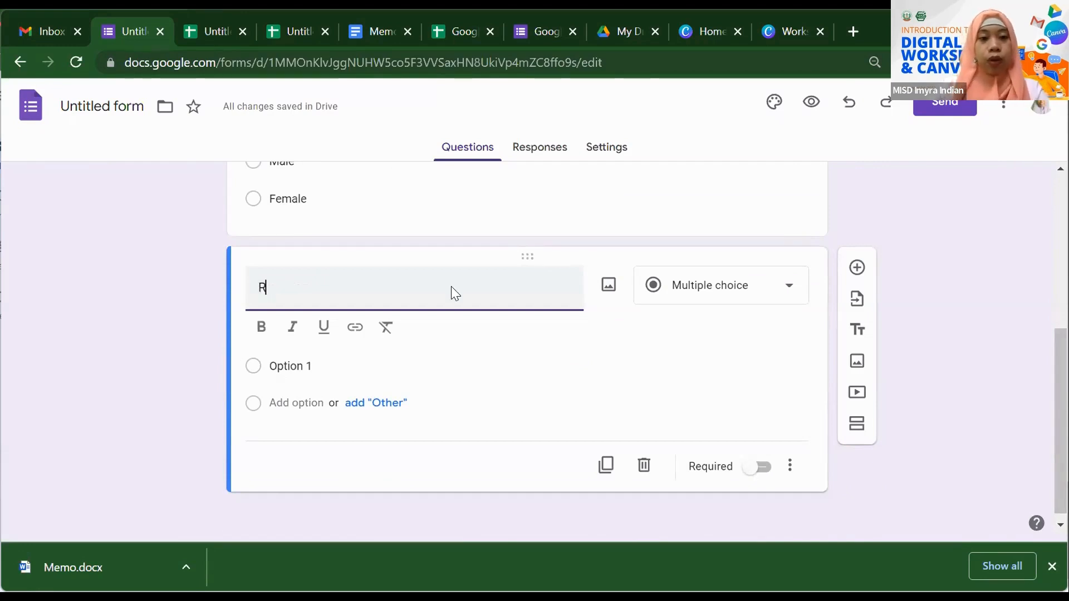
{"action": "type", "text": "ating"}
{"action": "left_click", "coordinate": [772, 294]}
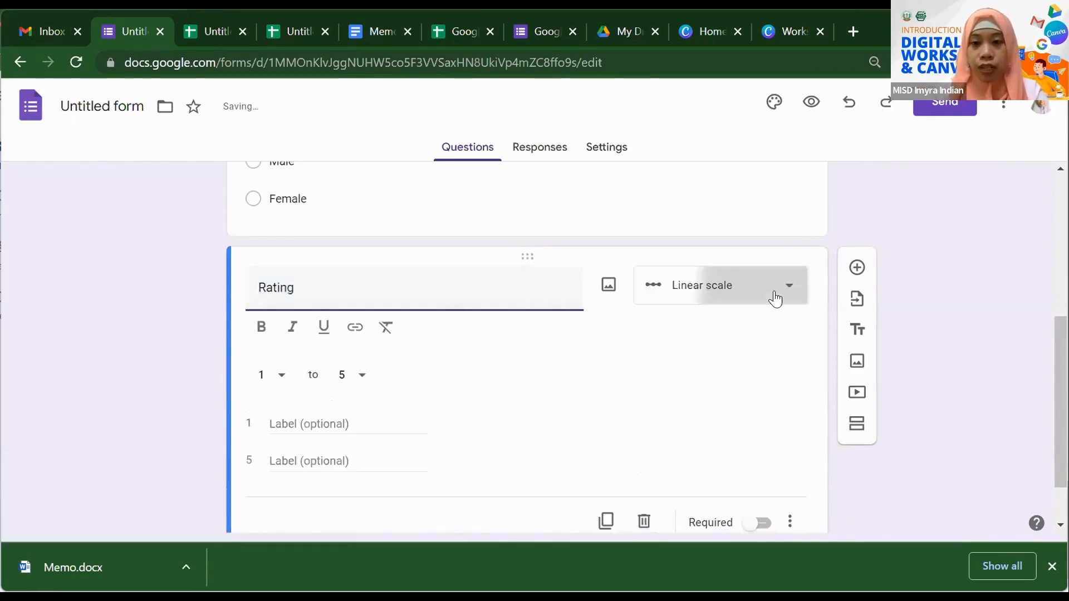
{"action": "left_click", "coordinate": [718, 351]}
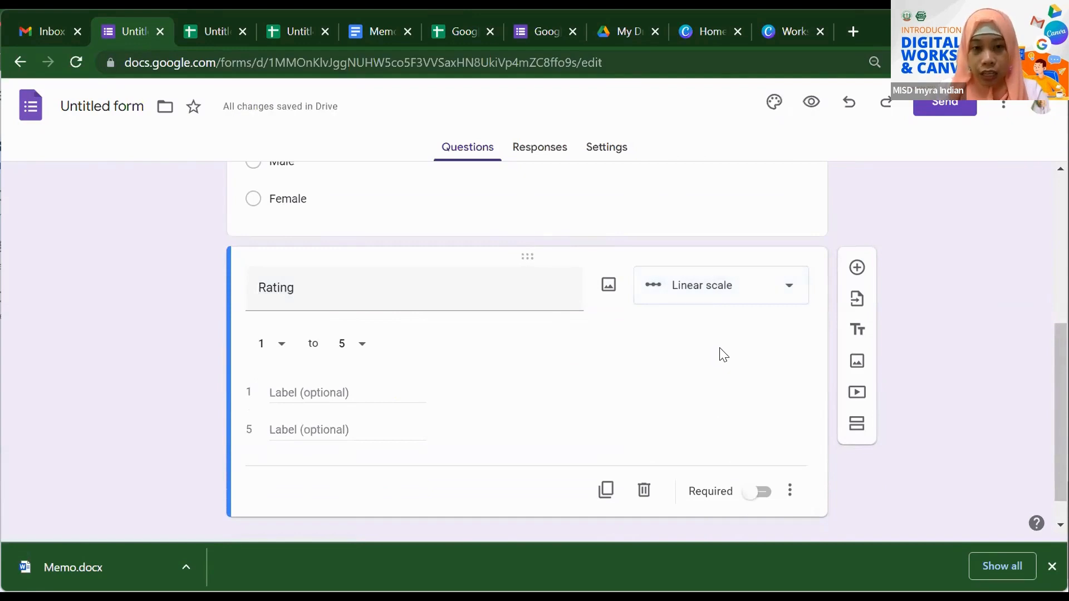
Review the lowest and highest values available for the Rating question's linear scale.
{"action": "left_click", "coordinate": [282, 345]}
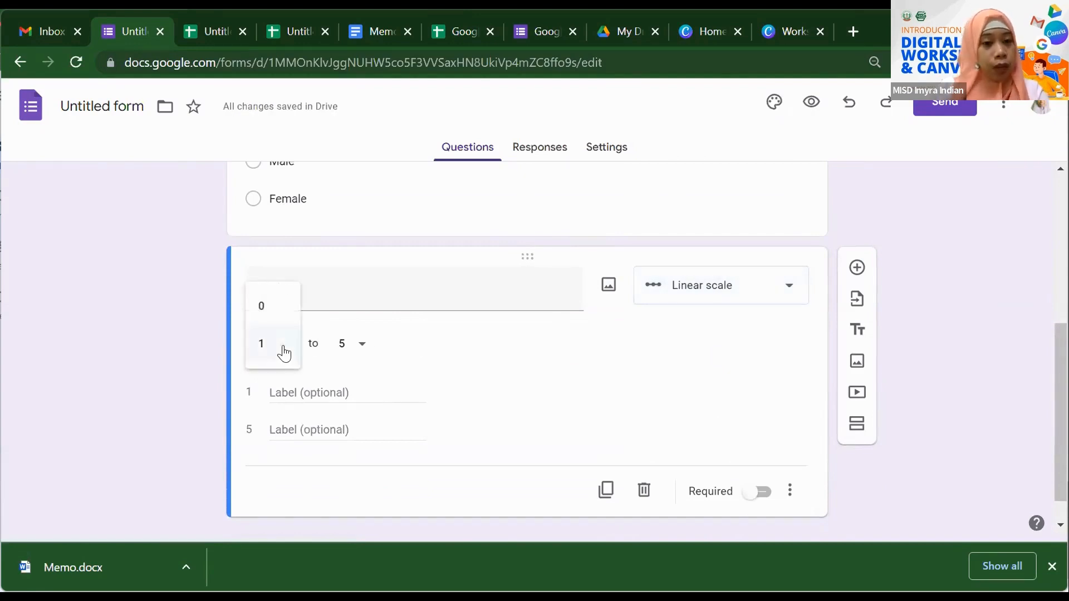
{"action": "left_click", "coordinate": [285, 354]}
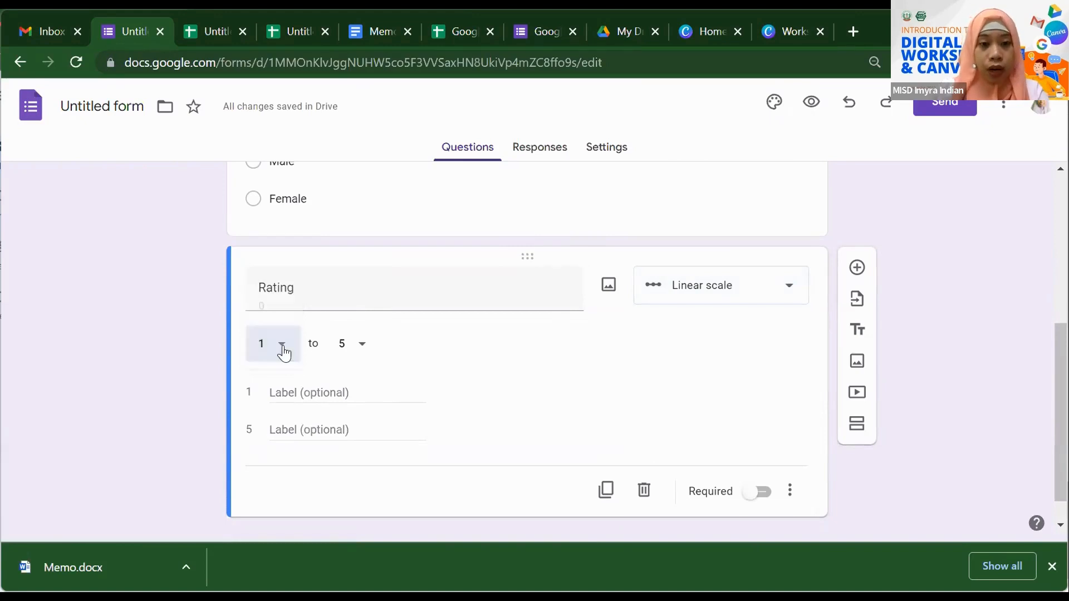
{"action": "left_click", "coordinate": [363, 345]}
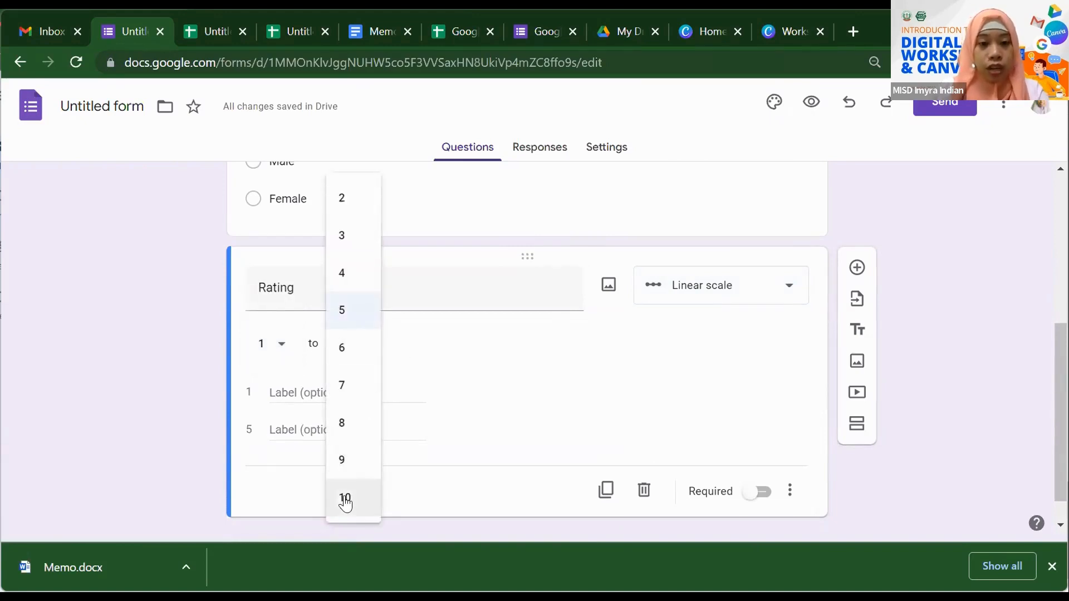
{"action": "left_click", "coordinate": [402, 350]}
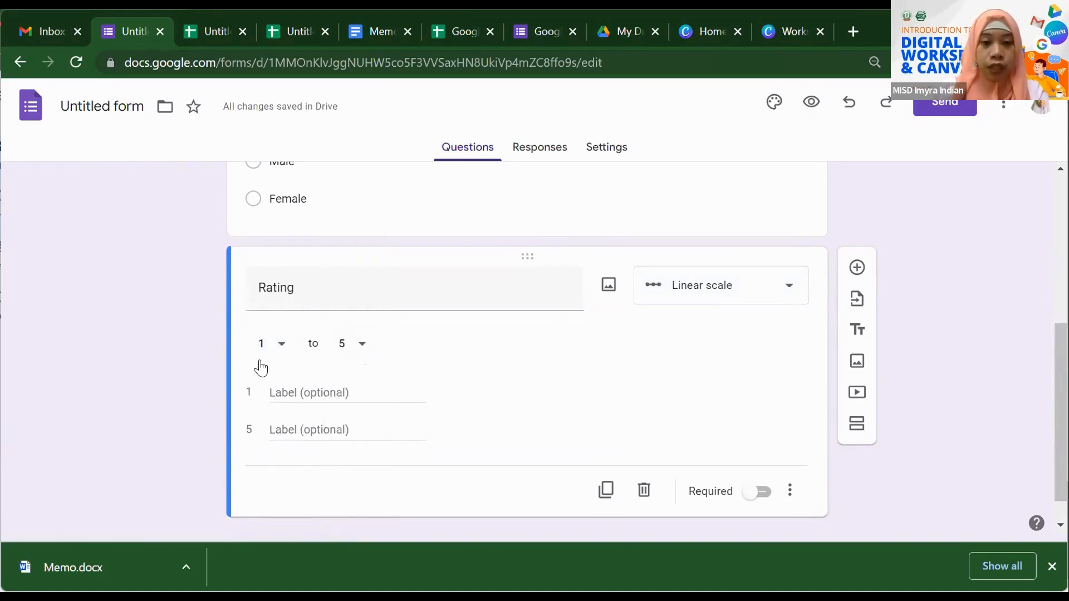
Label value 1 of the Rating scale as poor and value 5 as best, and make the question required.
{"action": "left_click", "coordinate": [355, 390]}
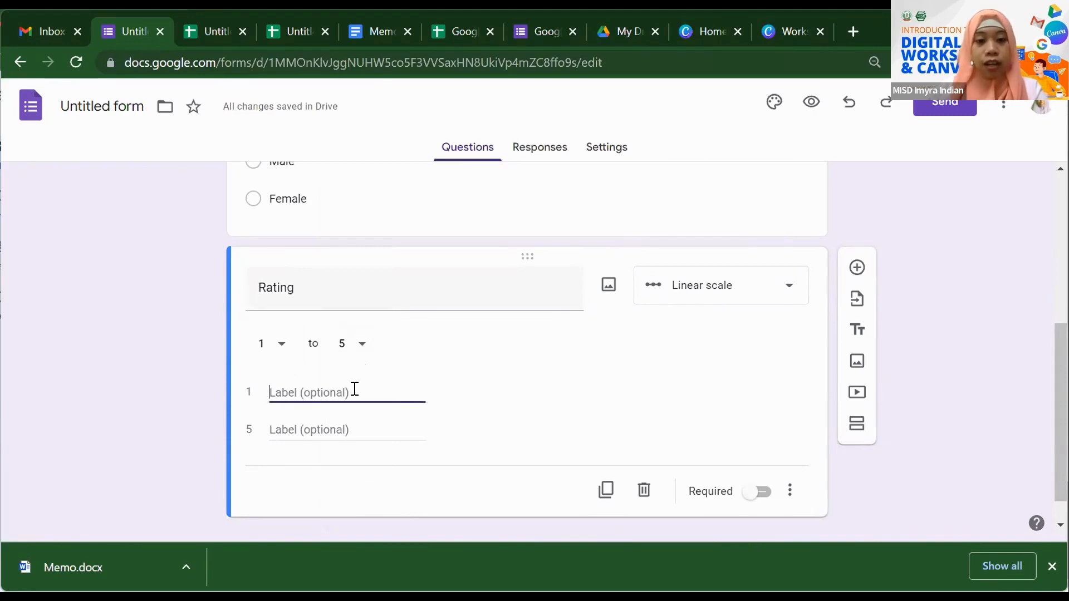
{"action": "type", "text": "poor"}
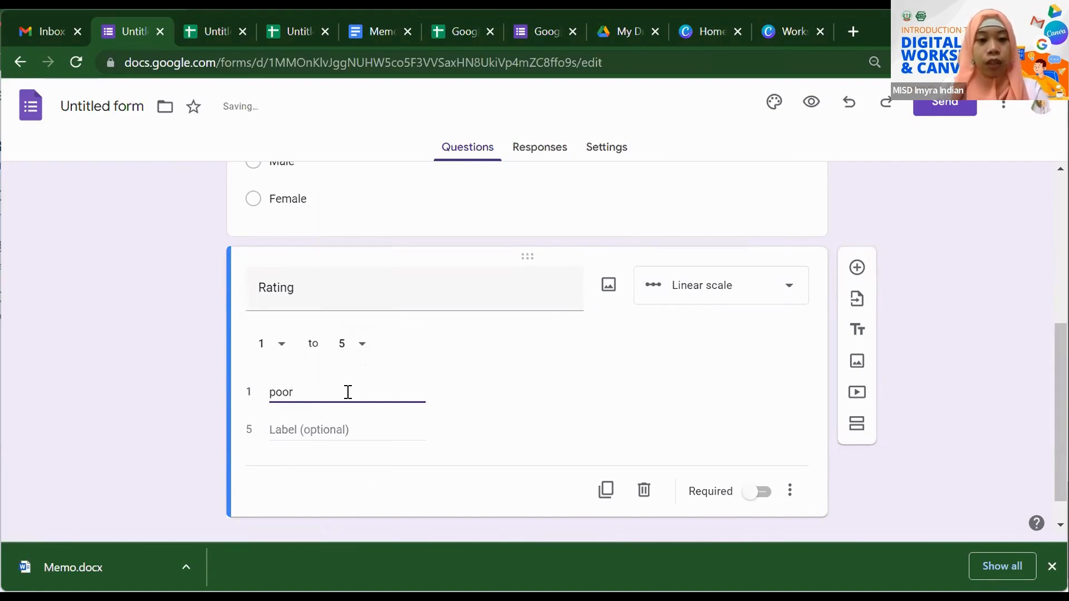
{"action": "key", "text": "Tab"}
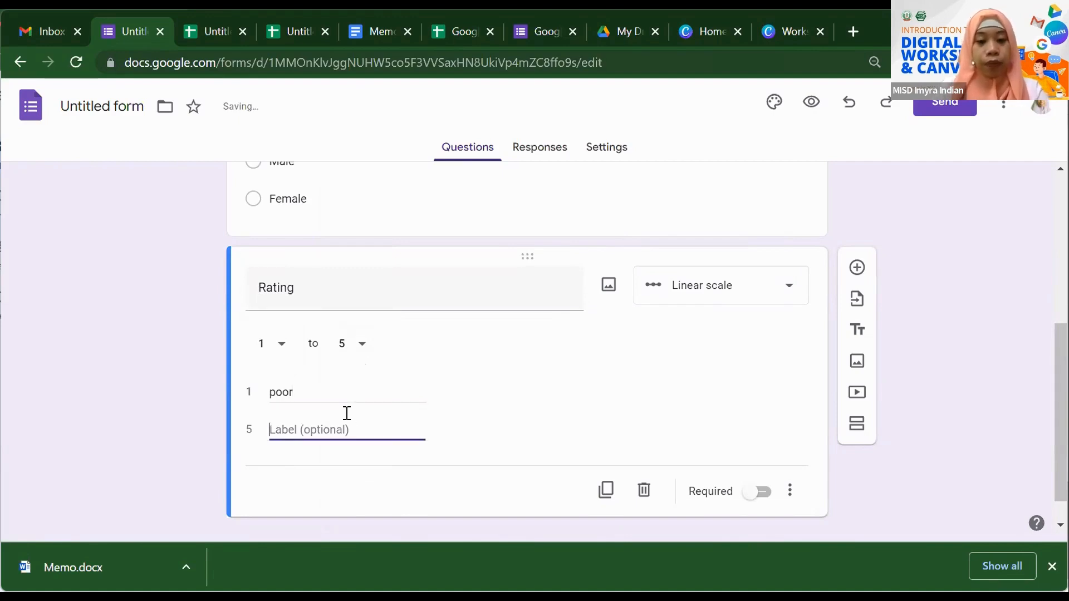
{"action": "type", "text": "best"}
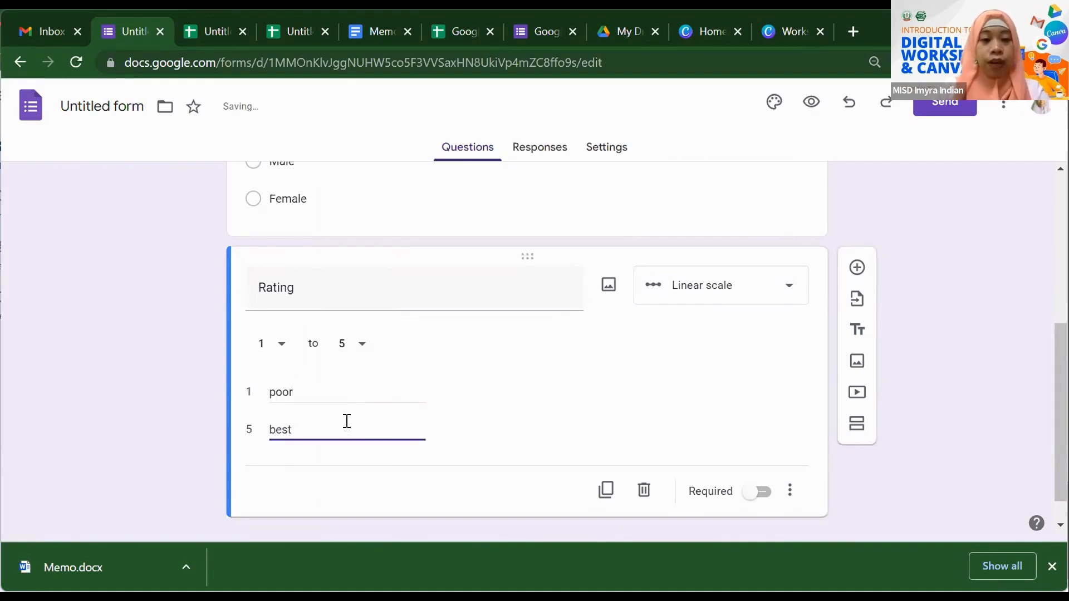
{"action": "left_click", "coordinate": [771, 488]}
{"action": "left_click", "coordinate": [760, 493]}
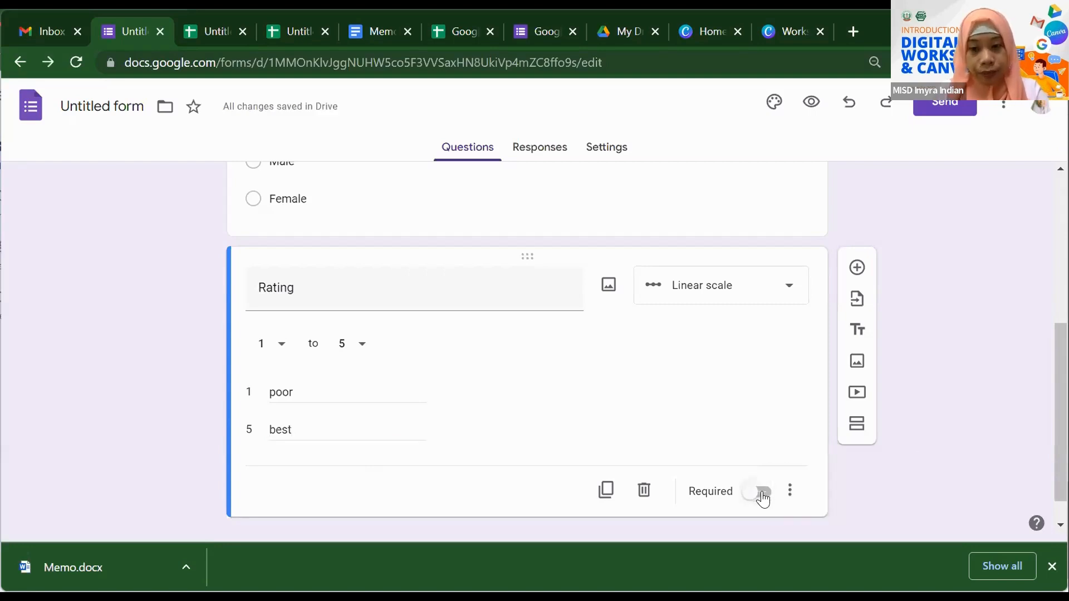
{"action": "left_click", "coordinate": [762, 496]}
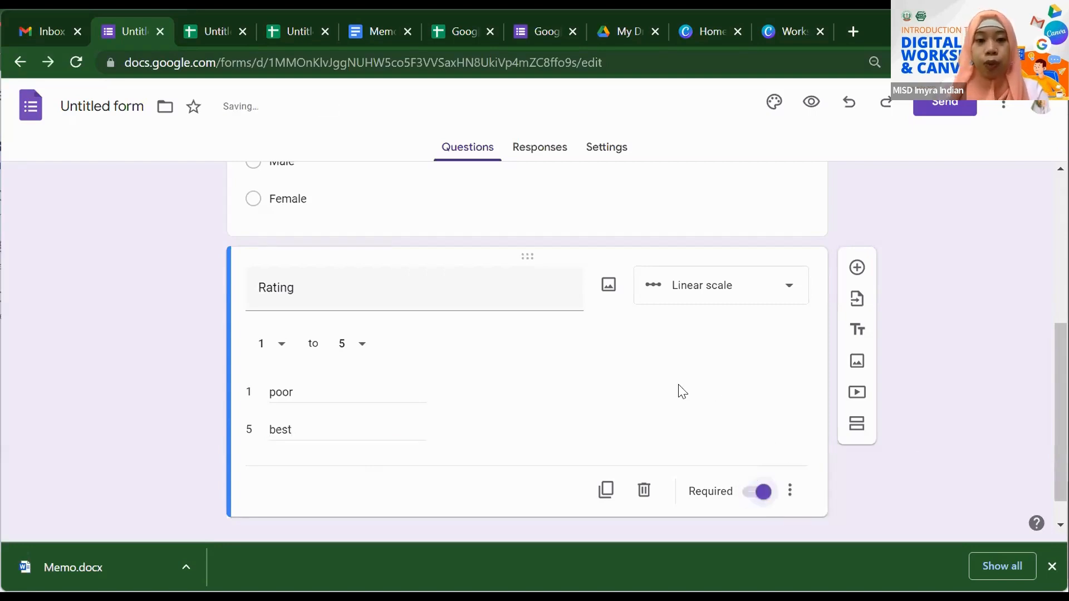
Show a description on the Rating question and enter "Please rate the activity." in it.
{"action": "left_click", "coordinate": [790, 493]}
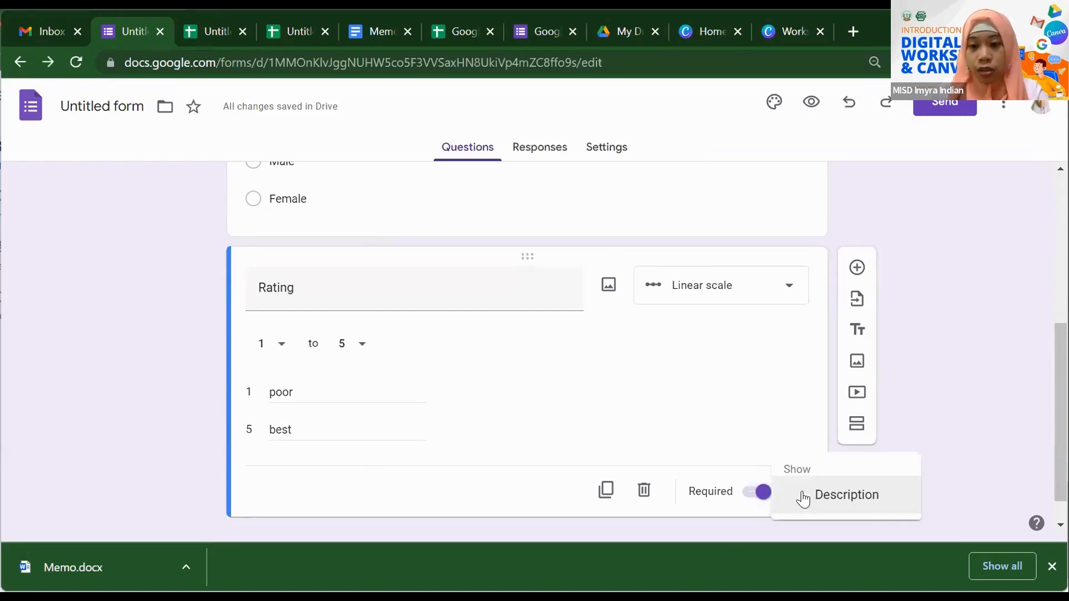
{"action": "left_click", "coordinate": [802, 494]}
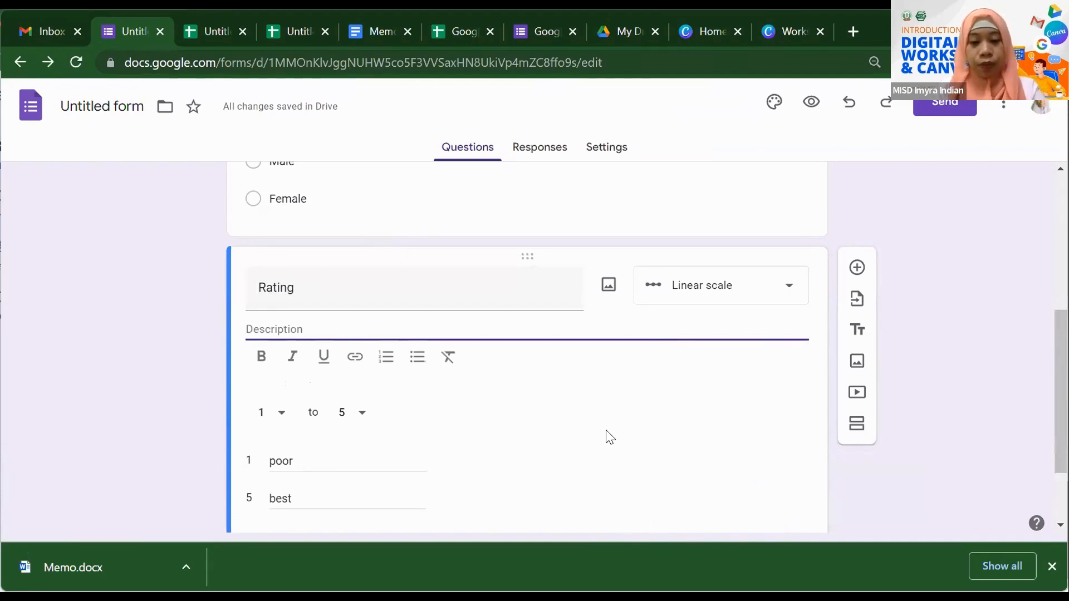
{"action": "type", "text": "Please rate the"}
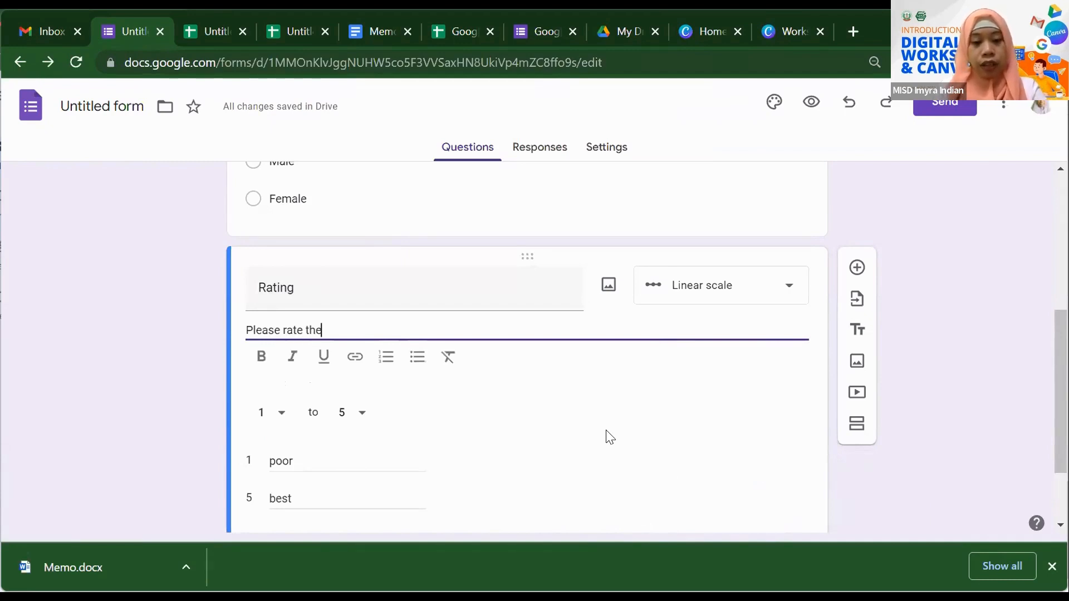
{"action": "type", "text": " act"}
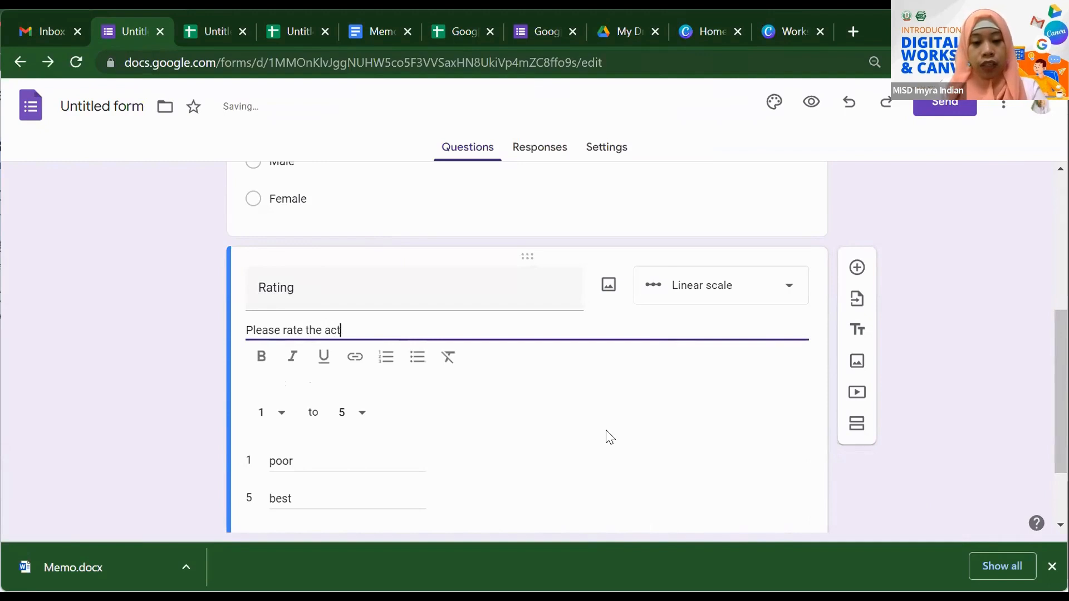
{"action": "type", "text": "ivity"}
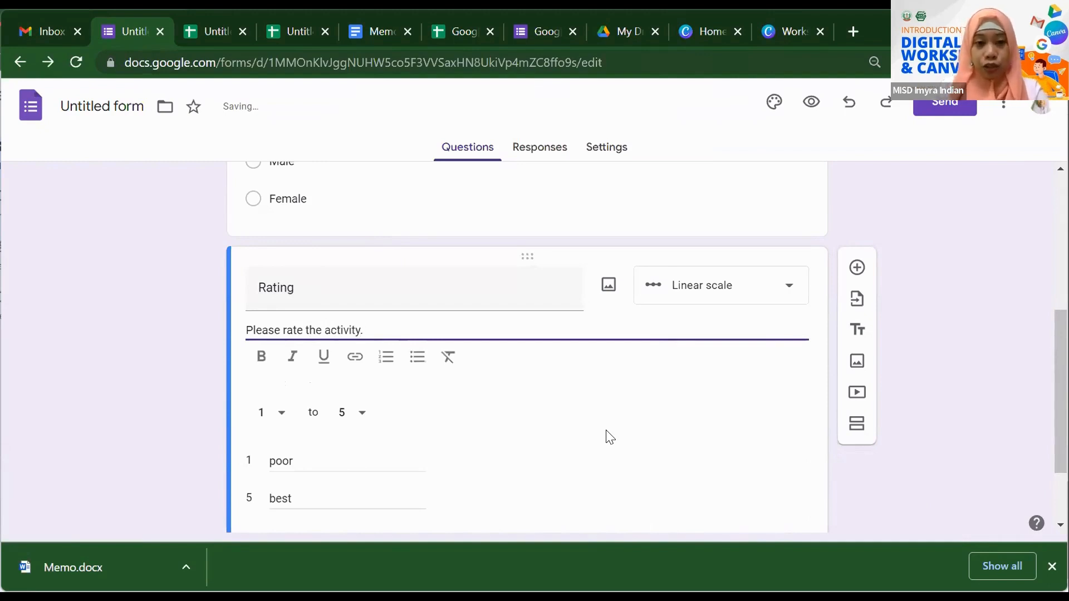
{"action": "type", "text": "."}
{"action": "left_click", "coordinate": [662, 443]}
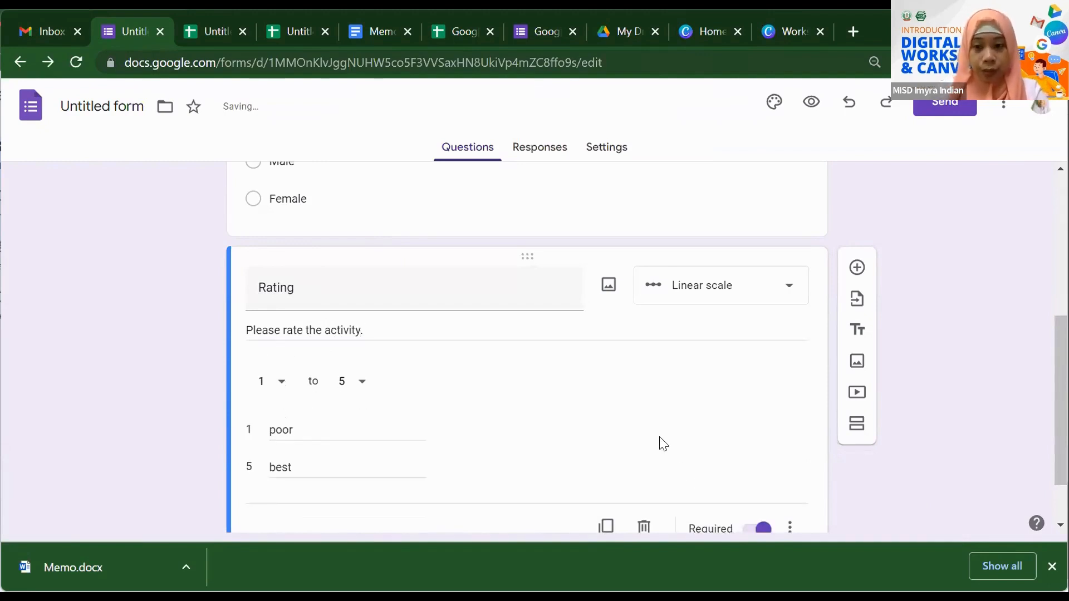
Preview the survey form and look through its questions as a respondent sees them.
{"action": "scroll", "coordinate": [661, 444], "scroll_direction": "up", "scroll_amount": 5}
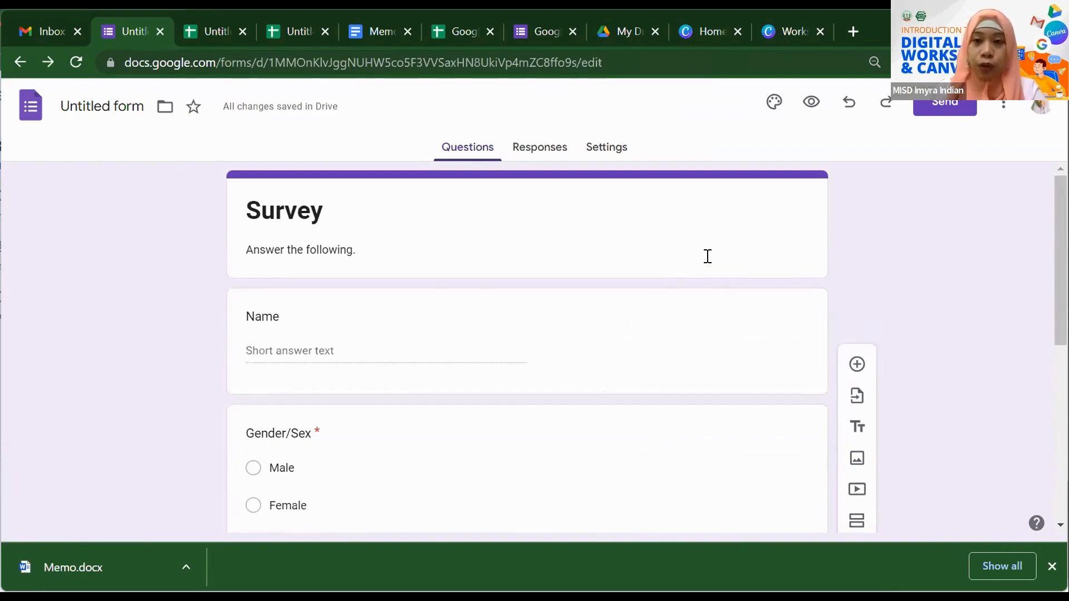
{"action": "left_click", "coordinate": [811, 110]}
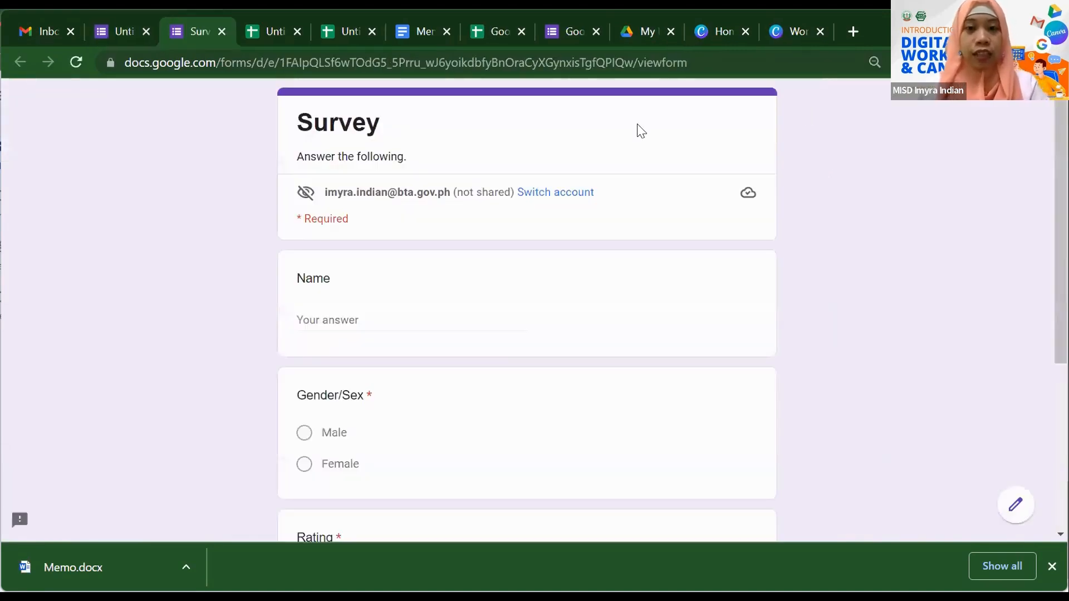
{"action": "scroll", "coordinate": [599, 283], "scroll_direction": "down", "scroll_amount": 5}
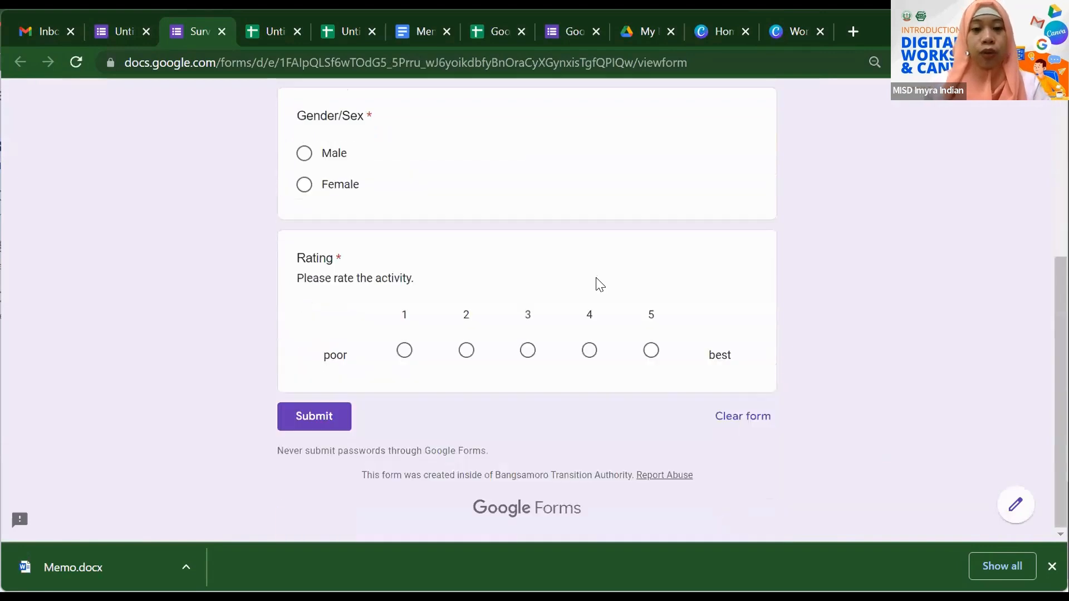
{"action": "scroll", "coordinate": [600, 284], "scroll_direction": "up", "scroll_amount": 2}
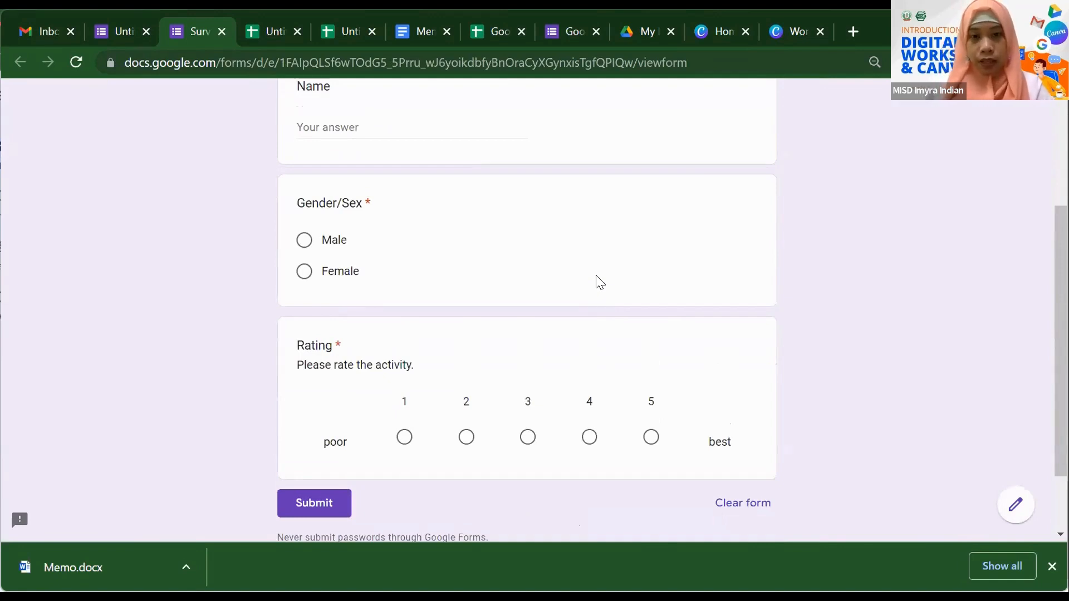
{"action": "scroll", "coordinate": [600, 283], "scroll_direction": "up", "scroll_amount": 3}
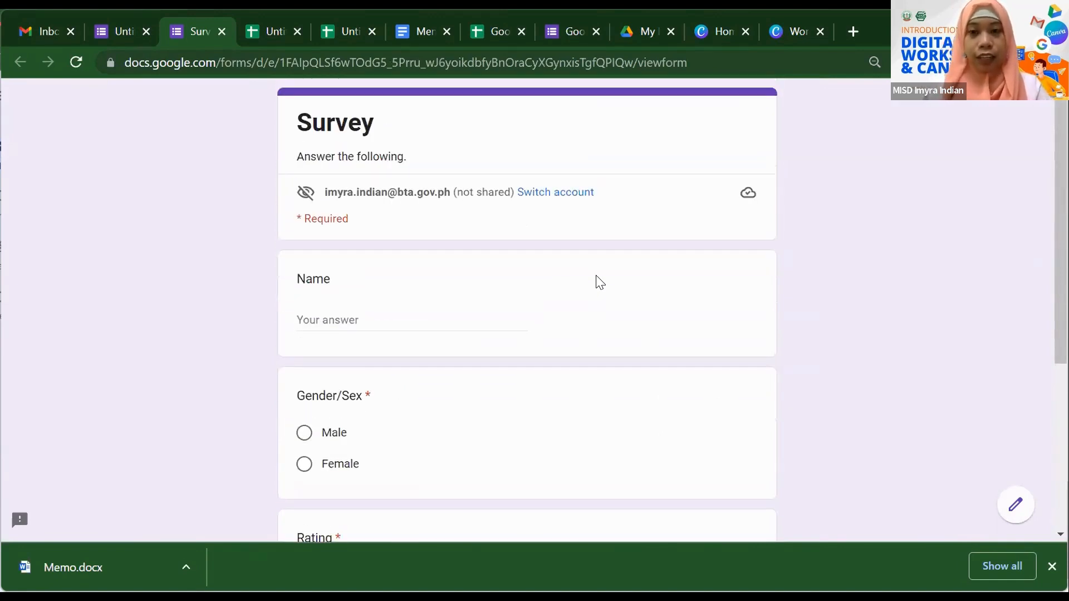
{"action": "scroll", "coordinate": [600, 282], "scroll_direction": "down", "scroll_amount": 2}
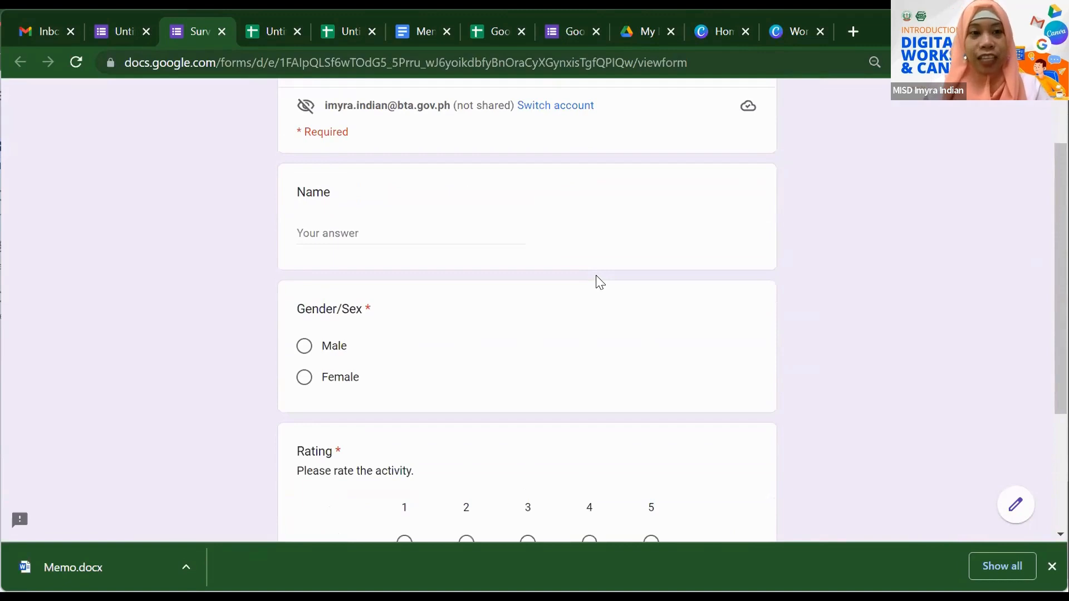
Return to the form editor and look through the survey's name, gender and rating questions.
{"action": "left_click", "coordinate": [120, 29]}
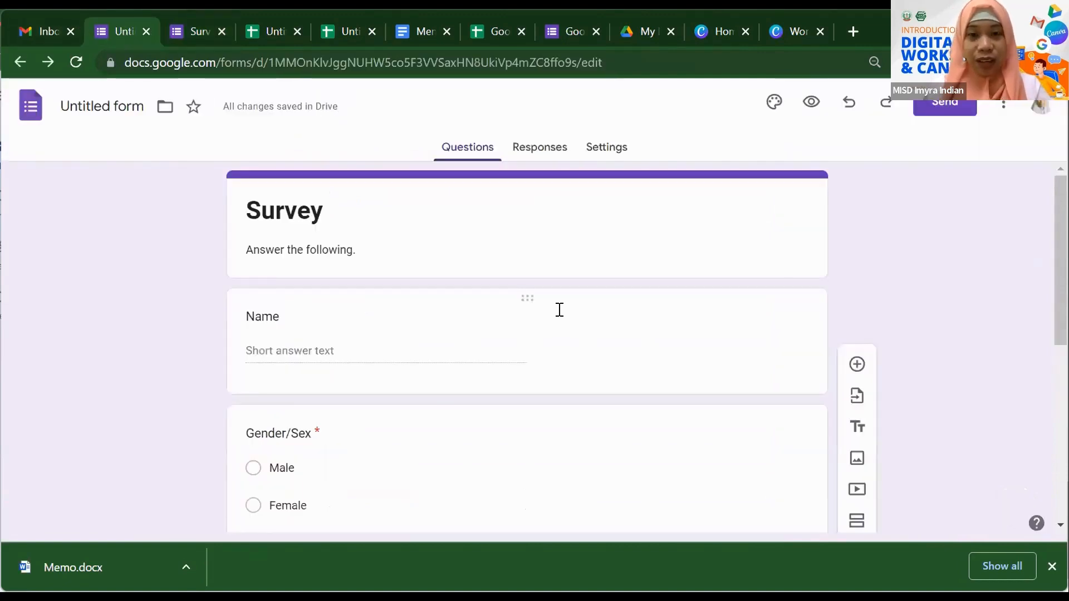
{"action": "scroll", "coordinate": [560, 312], "scroll_direction": "down", "scroll_amount": 6}
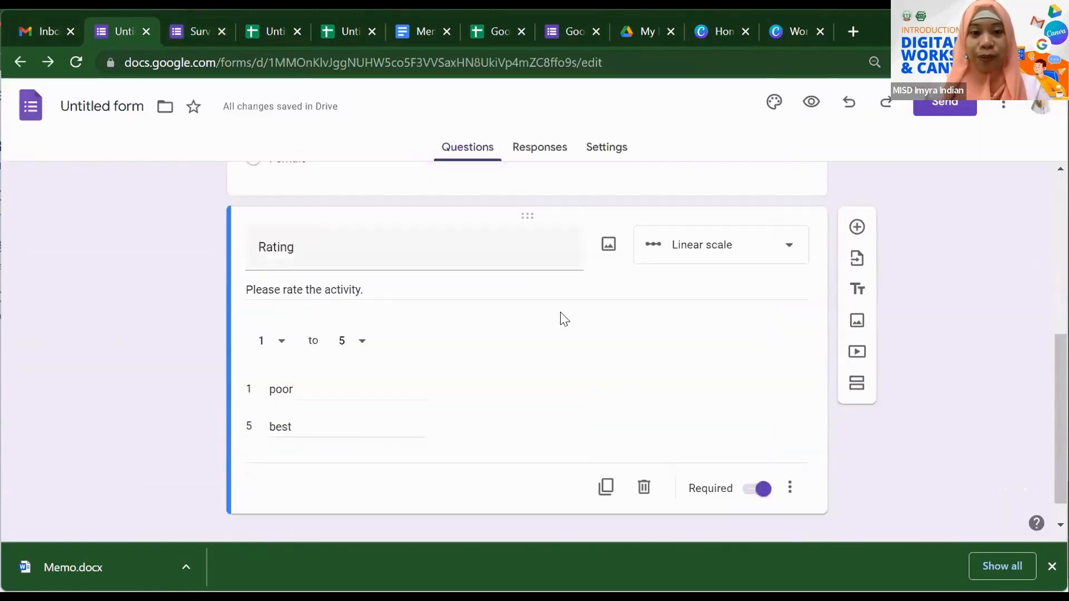
{"action": "scroll", "coordinate": [562, 316], "scroll_direction": "up", "scroll_amount": 3}
{"action": "scroll", "coordinate": [561, 313], "scroll_direction": "up", "scroll_amount": 5}
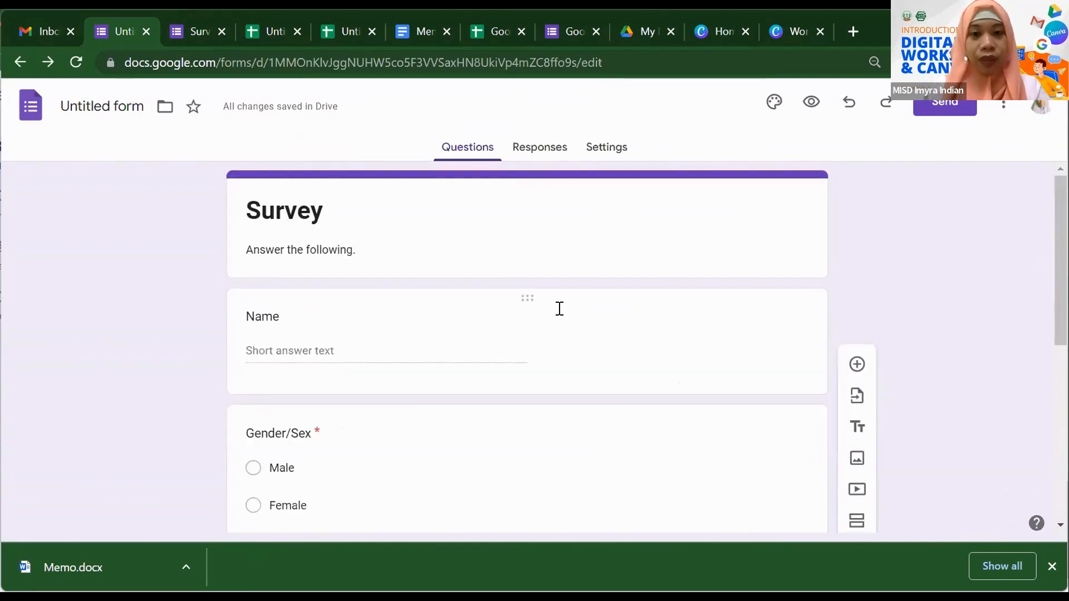
Open the form's responses and stop the form from accepting responses.
{"action": "left_click", "coordinate": [538, 151]}
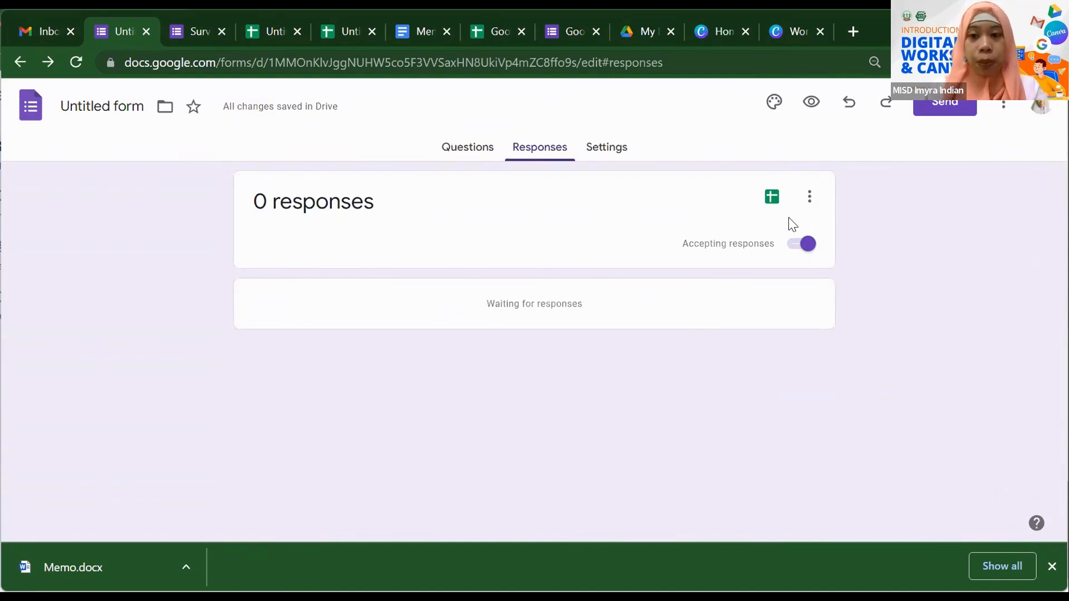
{"action": "left_click", "coordinate": [805, 246]}
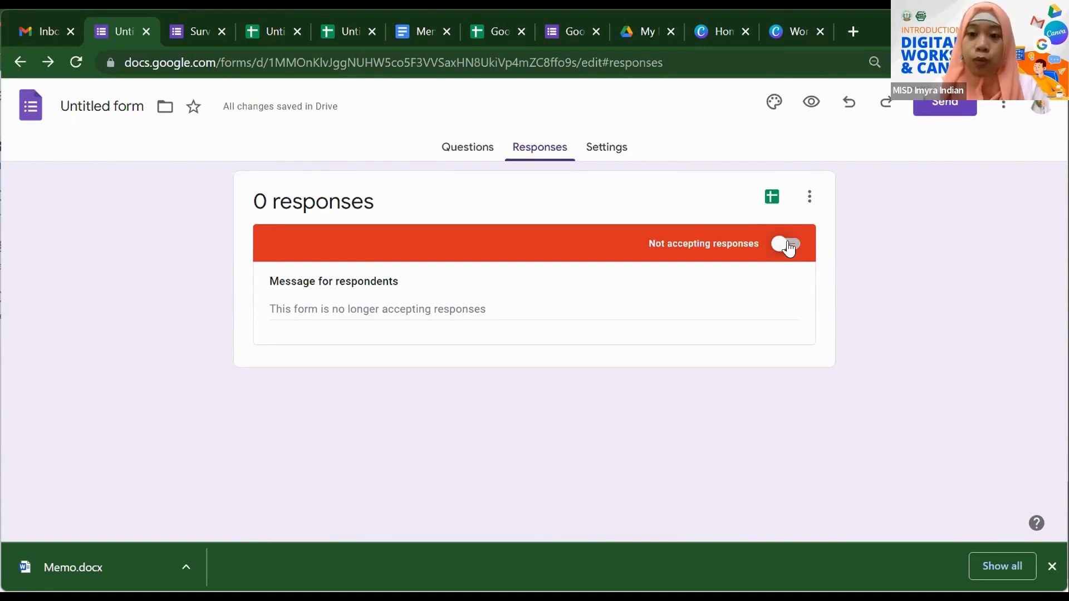
{"action": "left_click", "coordinate": [787, 248]}
{"action": "left_click", "coordinate": [794, 245]}
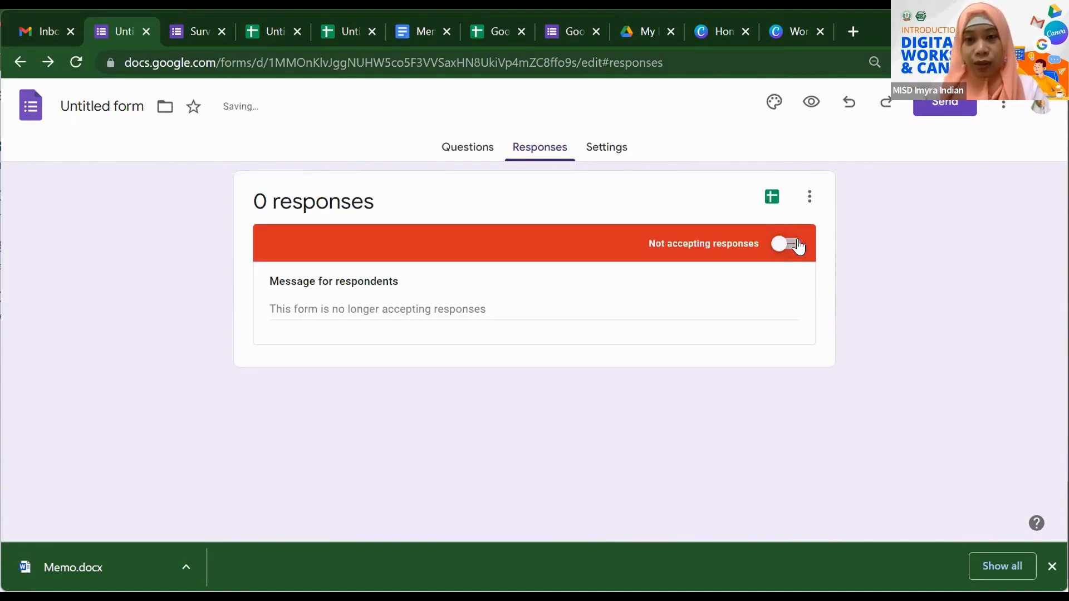
Open the form settings and turn on Make this a quiz.
{"action": "left_click", "coordinate": [614, 150]}
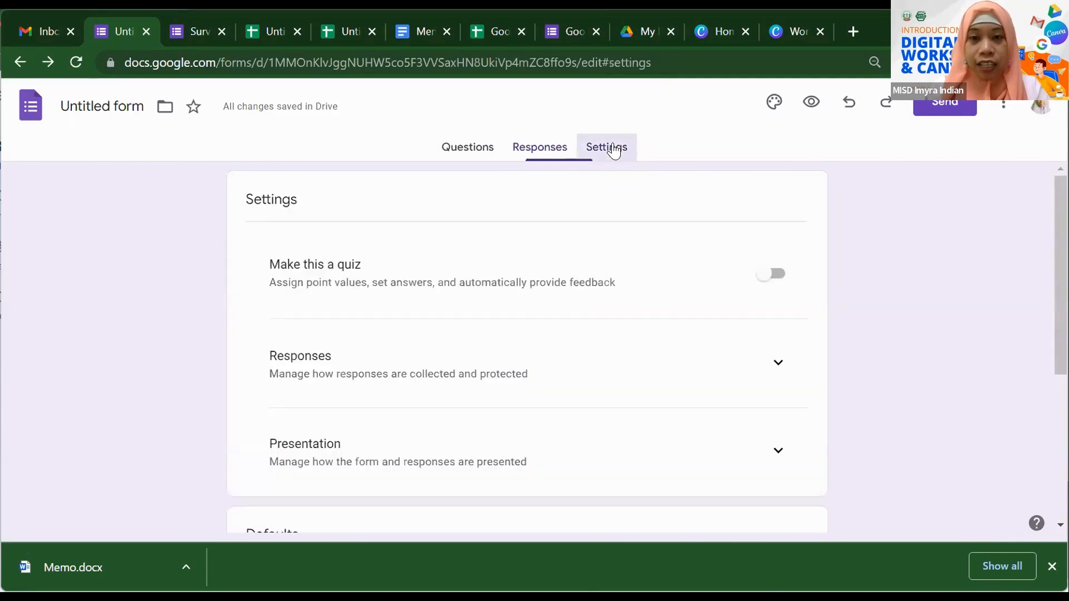
{"action": "scroll", "coordinate": [604, 262], "scroll_direction": "down", "scroll_amount": 2}
{"action": "scroll", "coordinate": [604, 263], "scroll_direction": "up", "scroll_amount": 2}
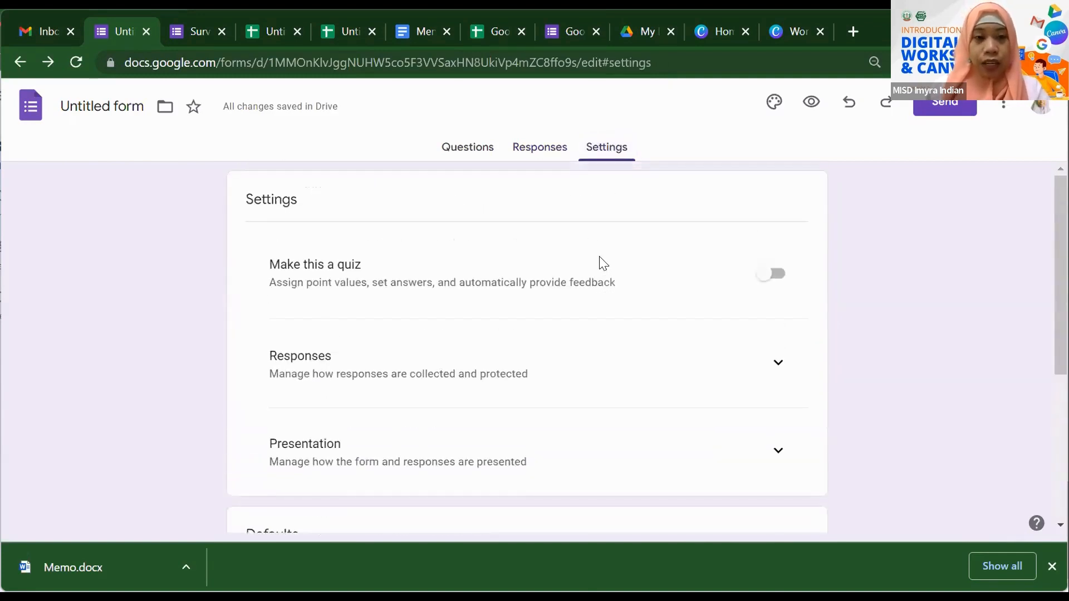
{"action": "scroll", "coordinate": [601, 263], "scroll_direction": "down", "scroll_amount": 2}
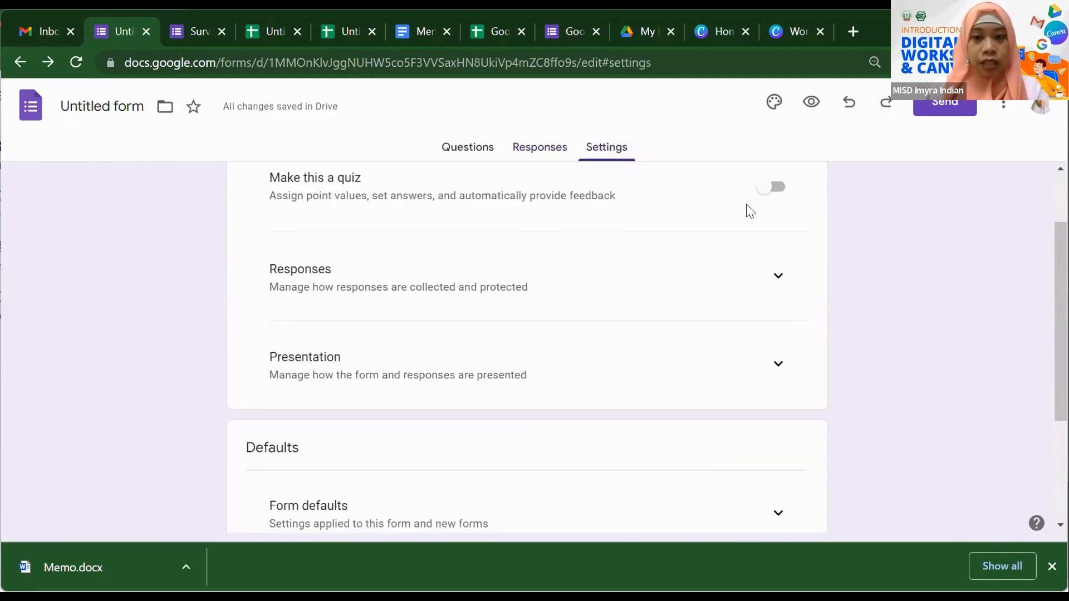
{"action": "left_click", "coordinate": [775, 196]}
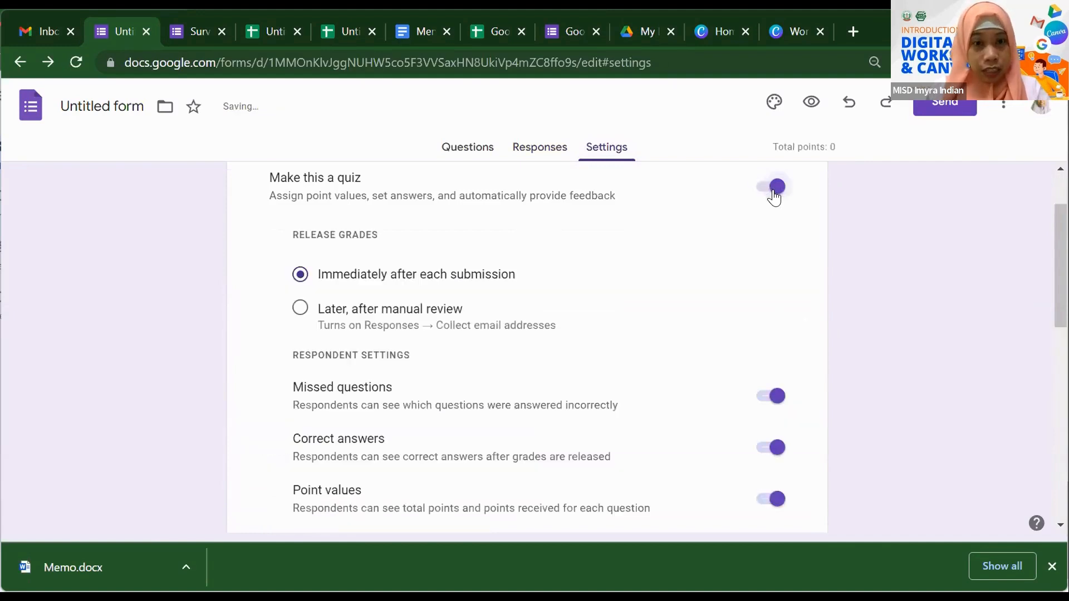
{"action": "left_click", "coordinate": [775, 196]}
{"action": "left_click", "coordinate": [773, 190]}
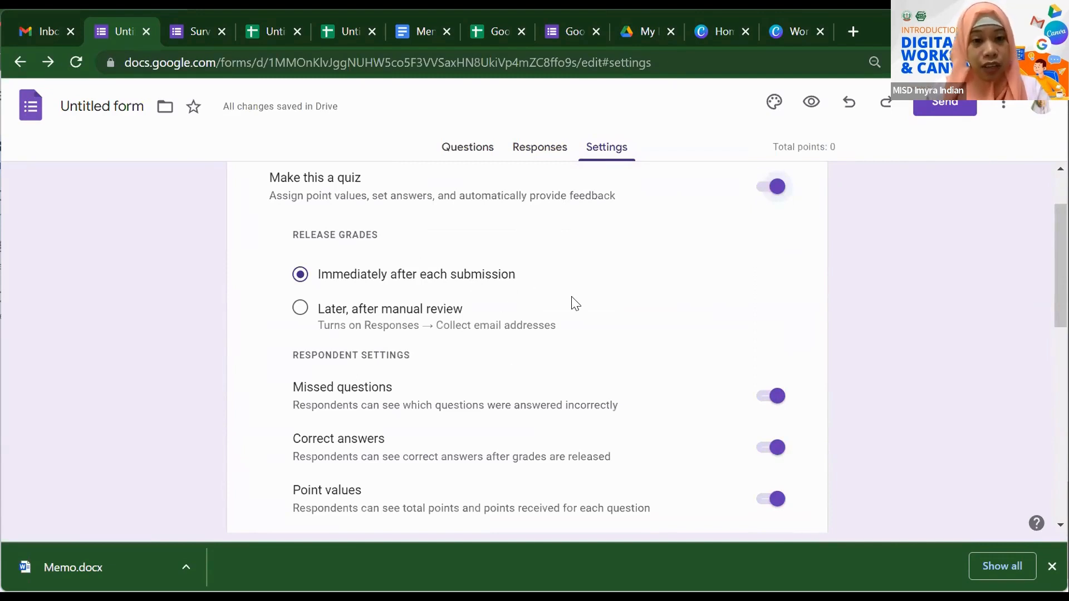
Review the quiz options for respondents and default point values, and turn Make this a quiz off.
{"action": "scroll", "coordinate": [572, 303], "scroll_direction": "down", "scroll_amount": 2}
{"action": "scroll", "coordinate": [592, 269], "scroll_direction": "down", "scroll_amount": 2}
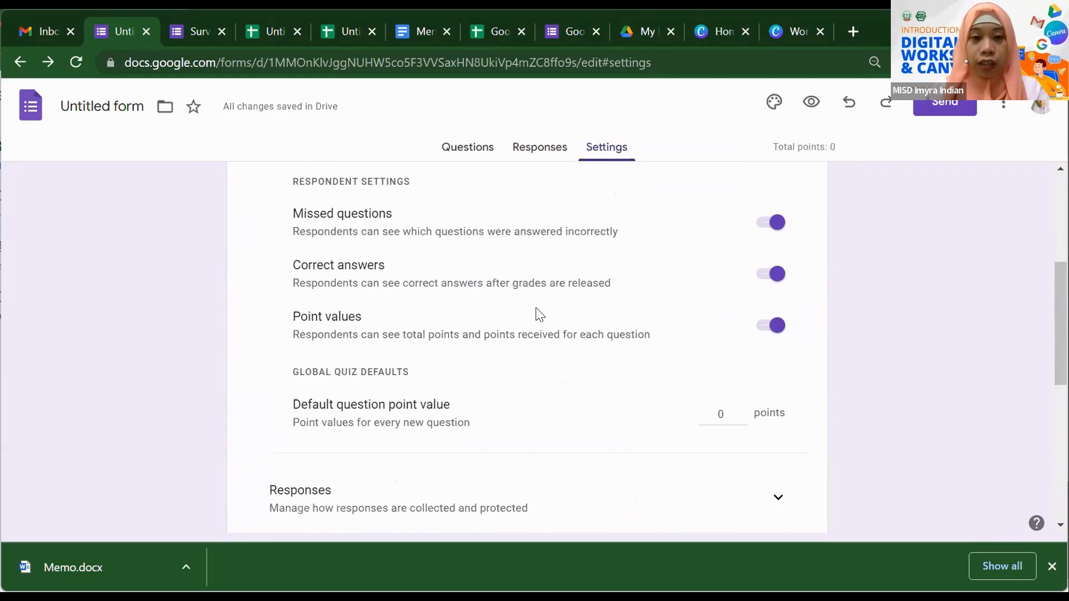
{"action": "scroll", "coordinate": [579, 363], "scroll_direction": "down", "scroll_amount": 2}
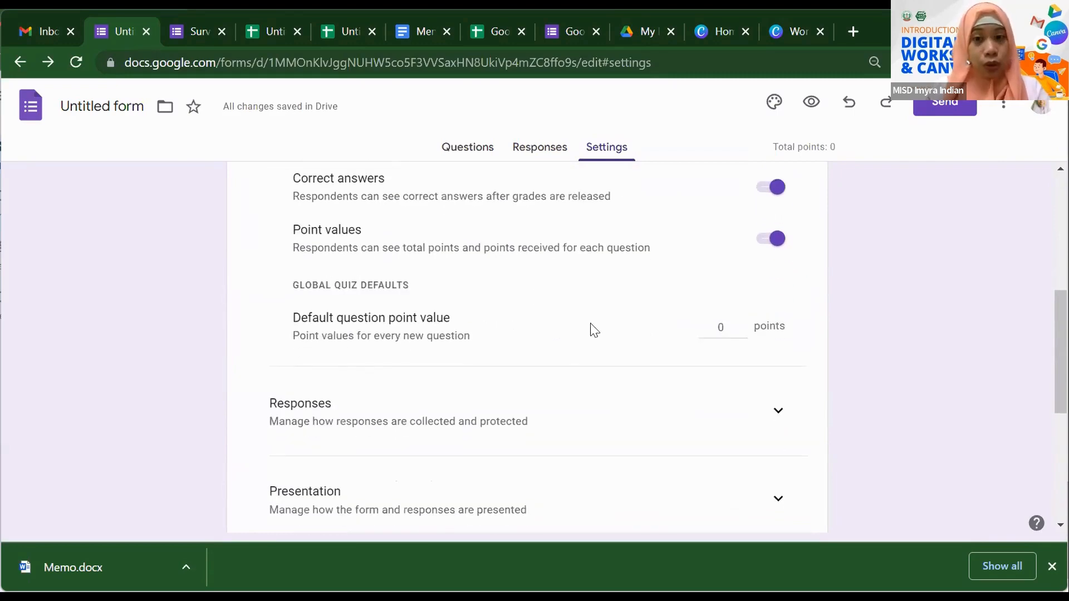
{"action": "scroll", "coordinate": [591, 328], "scroll_direction": "down", "scroll_amount": 2}
{"action": "scroll", "coordinate": [592, 326], "scroll_direction": "up", "scroll_amount": 10}
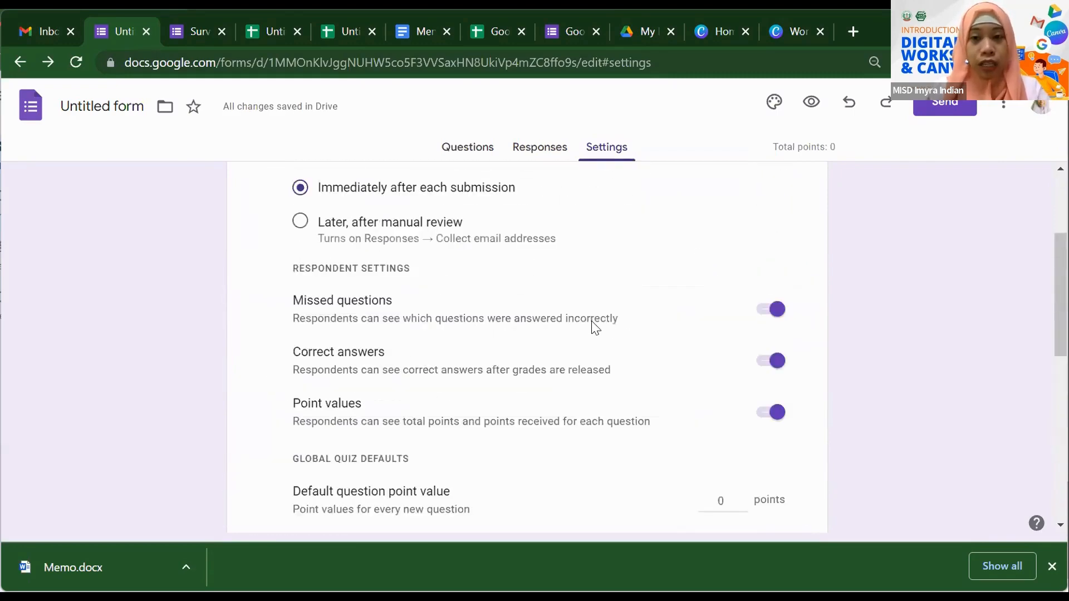
{"action": "left_click", "coordinate": [771, 283]}
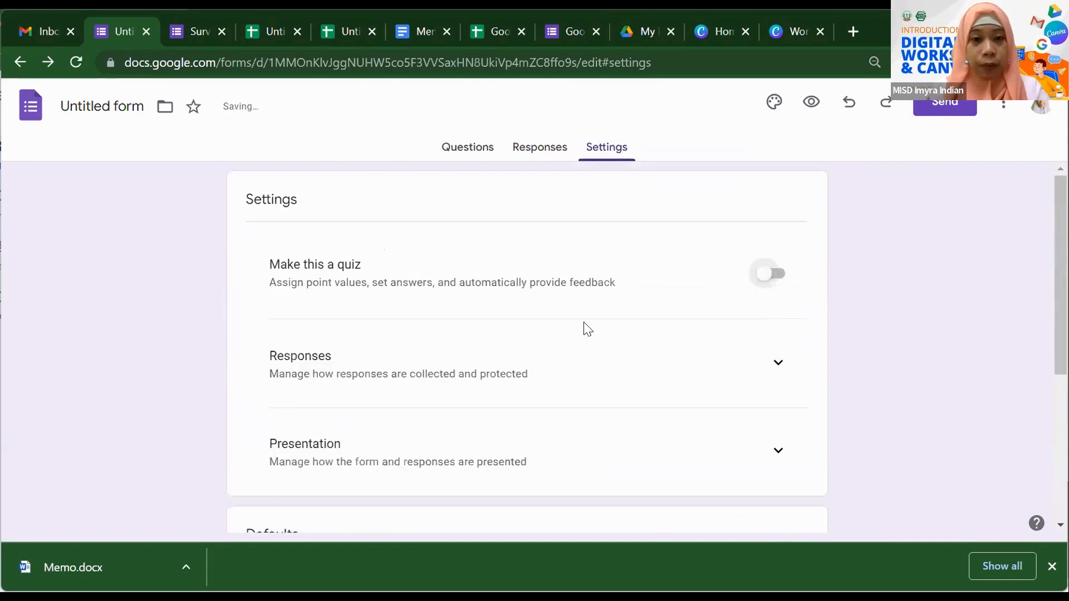
Expand the Responses settings, try out Collect email addresses with the response copy options, and turn email collection back off.
{"action": "scroll", "coordinate": [723, 273], "scroll_direction": "down", "scroll_amount": 2}
{"action": "left_click", "coordinate": [771, 285]}
{"action": "scroll", "coordinate": [771, 288], "scroll_direction": "down", "scroll_amount": 2}
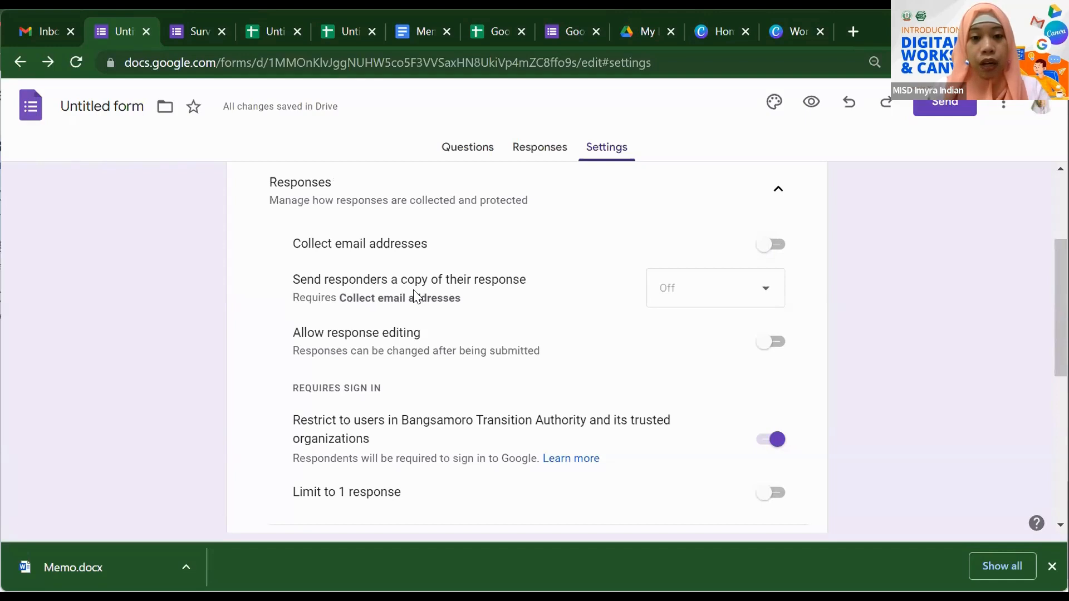
{"action": "left_click", "coordinate": [770, 247]}
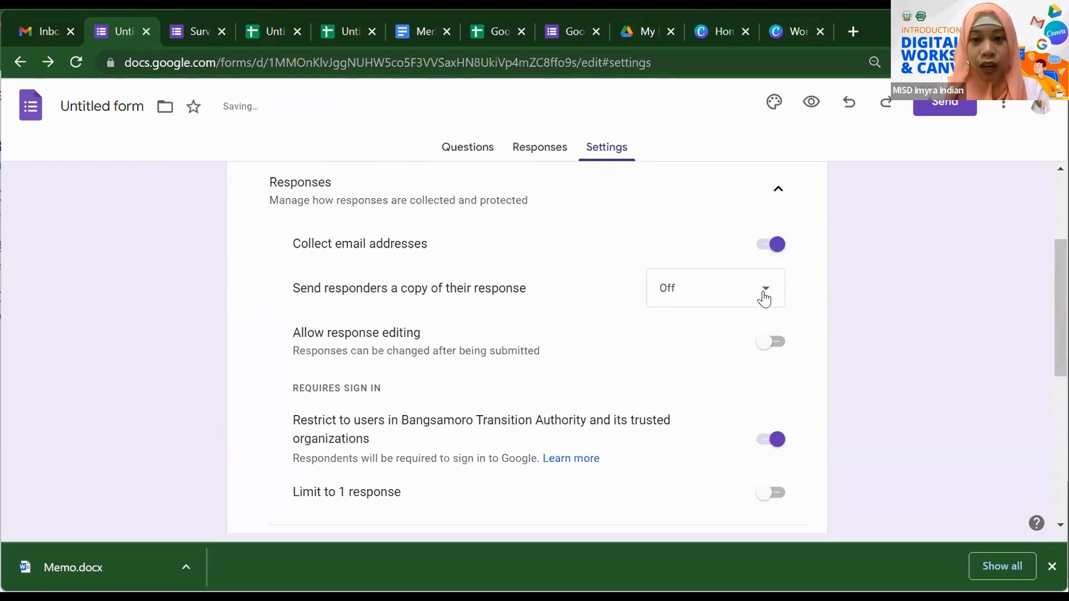
{"action": "left_click", "coordinate": [766, 289]}
{"action": "left_click", "coordinate": [768, 289]}
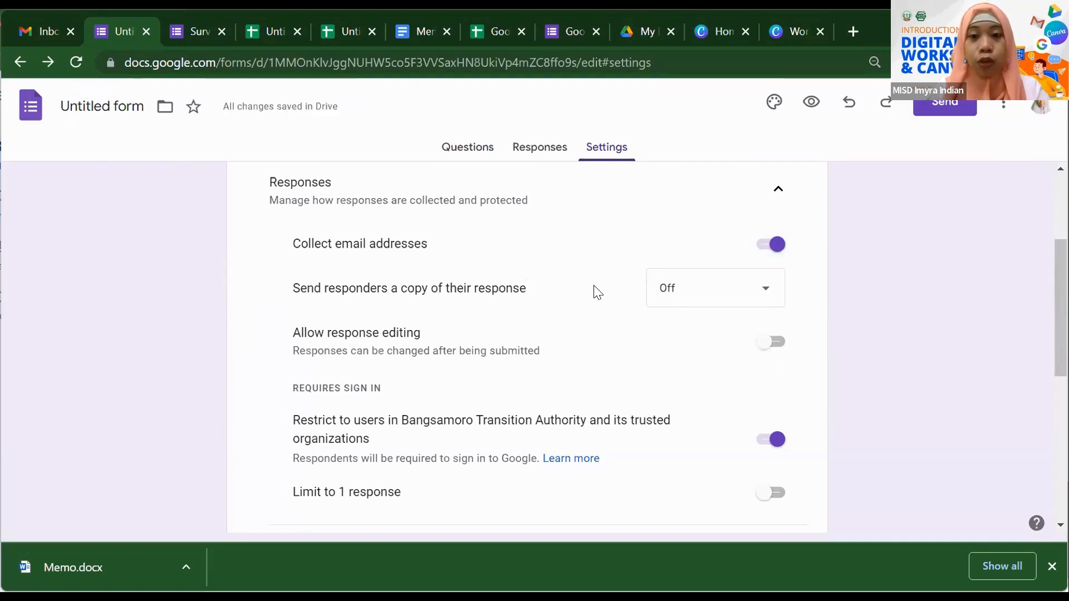
{"action": "left_click", "coordinate": [762, 248]}
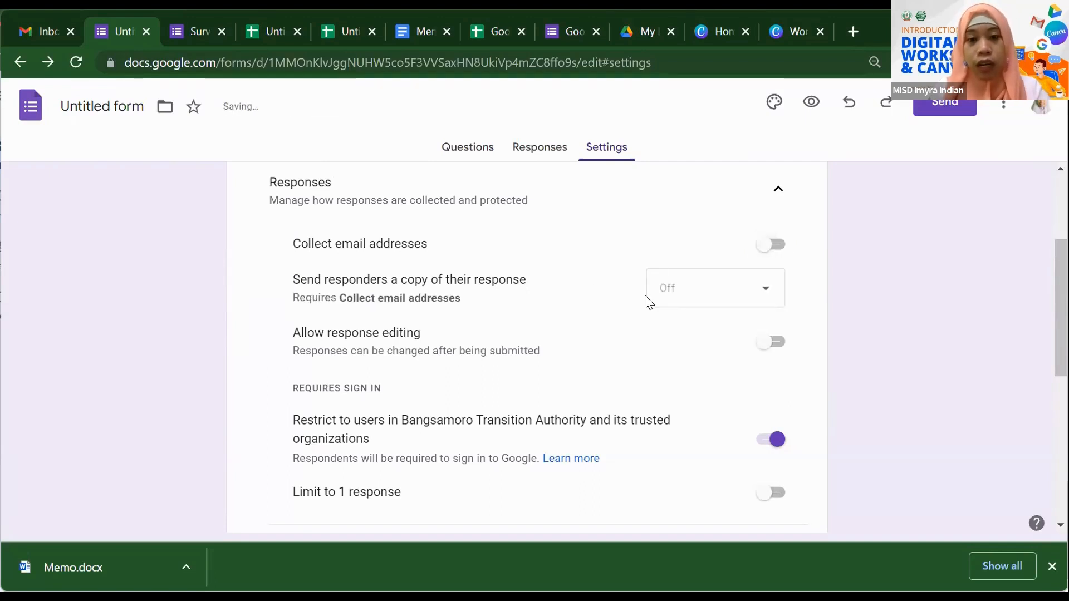
Try out Allow response editing and lifting the restriction to organization users, returning each setting to its original state.
{"action": "scroll", "coordinate": [650, 305], "scroll_direction": "down", "scroll_amount": 2}
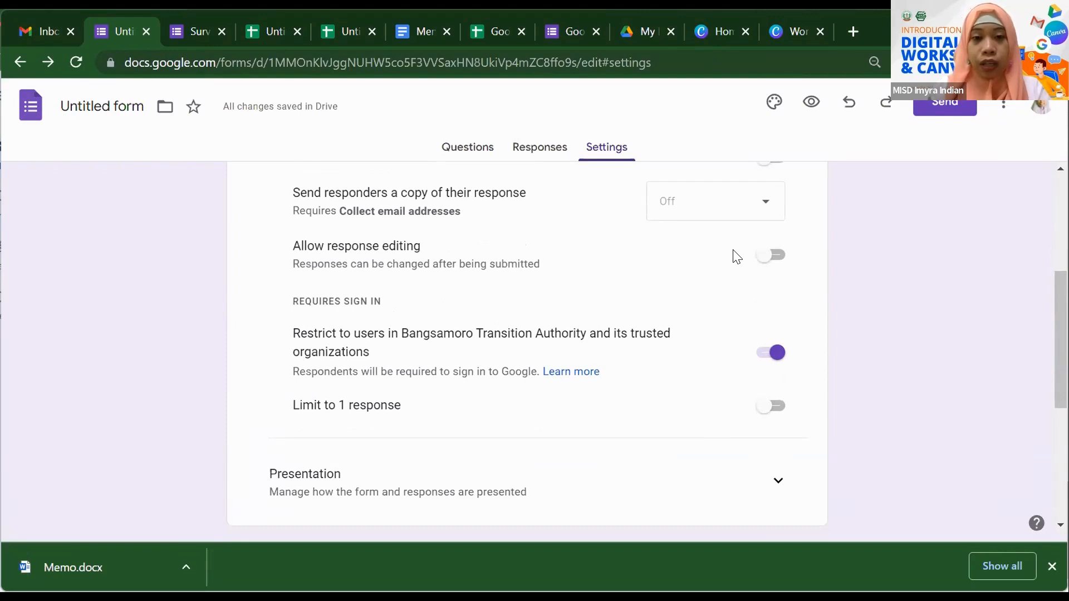
{"action": "left_click", "coordinate": [776, 259]}
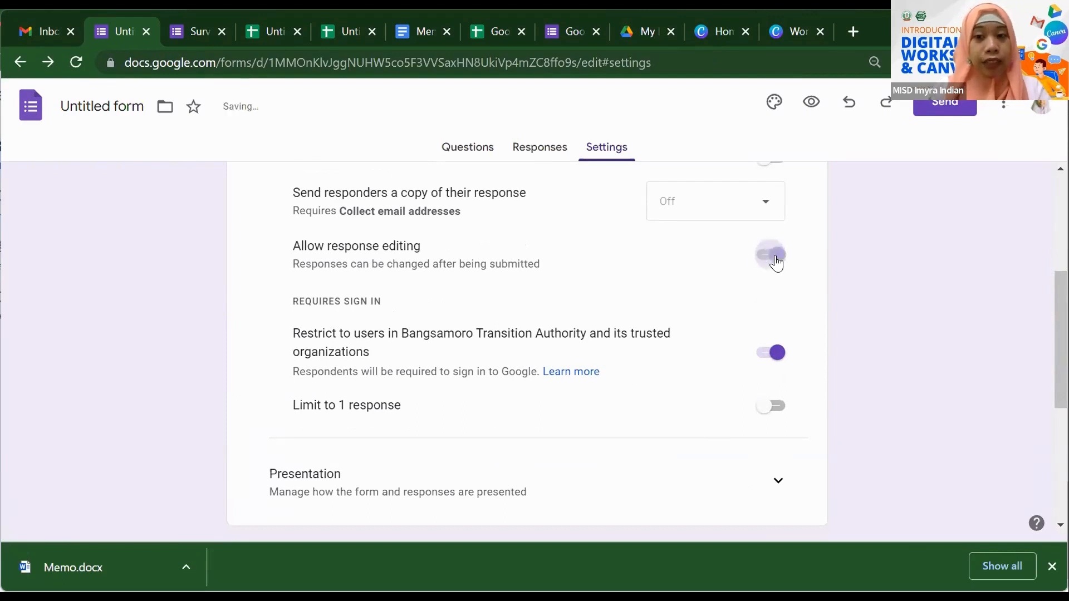
{"action": "left_click", "coordinate": [775, 261]}
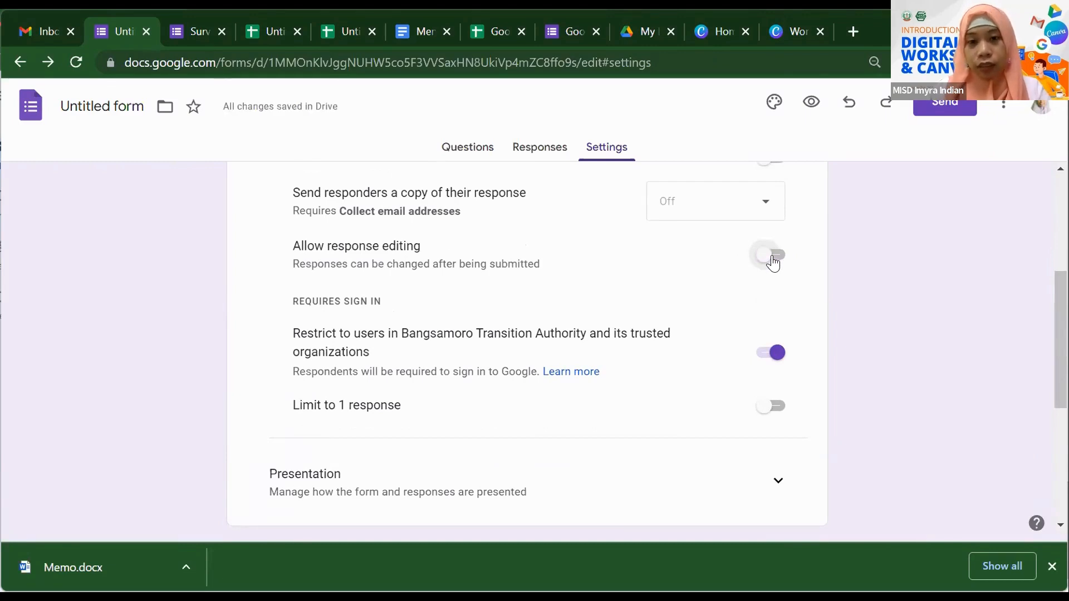
{"action": "scroll", "coordinate": [518, 304], "scroll_direction": "down", "scroll_amount": 2}
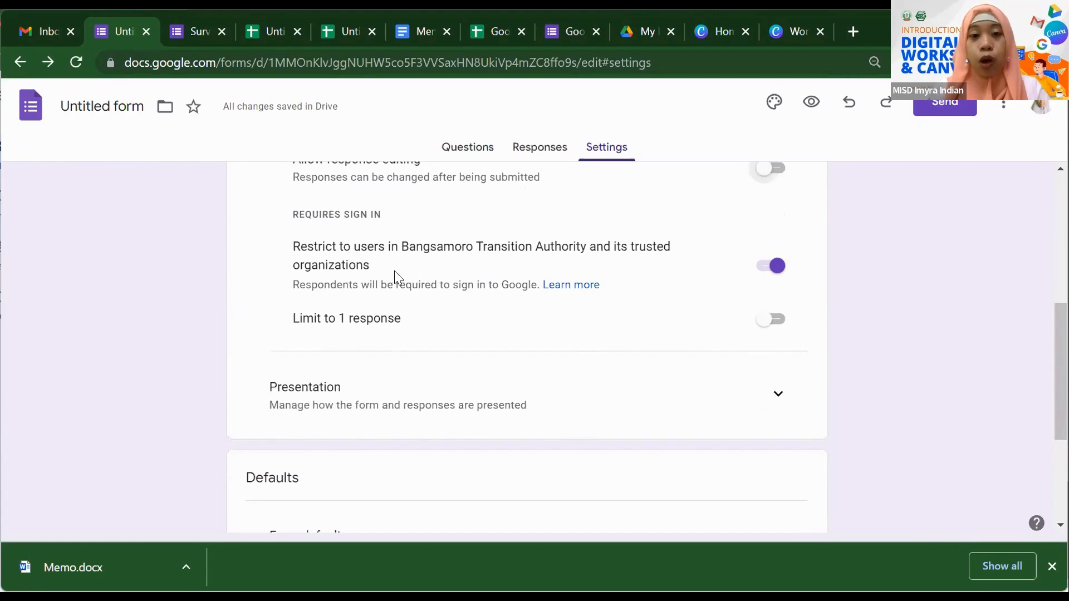
{"action": "left_click", "coordinate": [772, 267]}
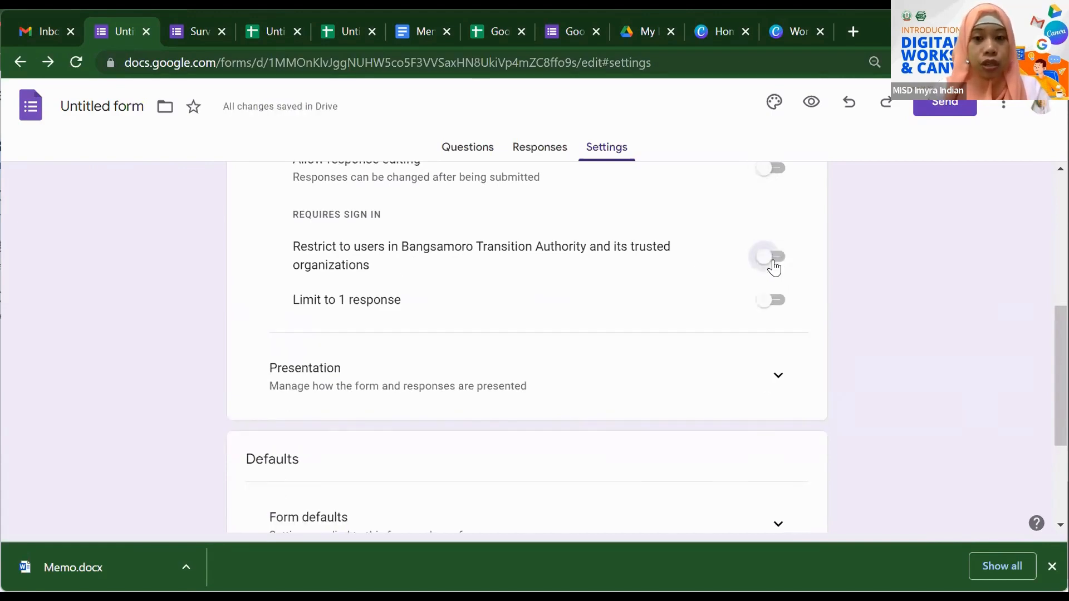
{"action": "left_click", "coordinate": [774, 268]}
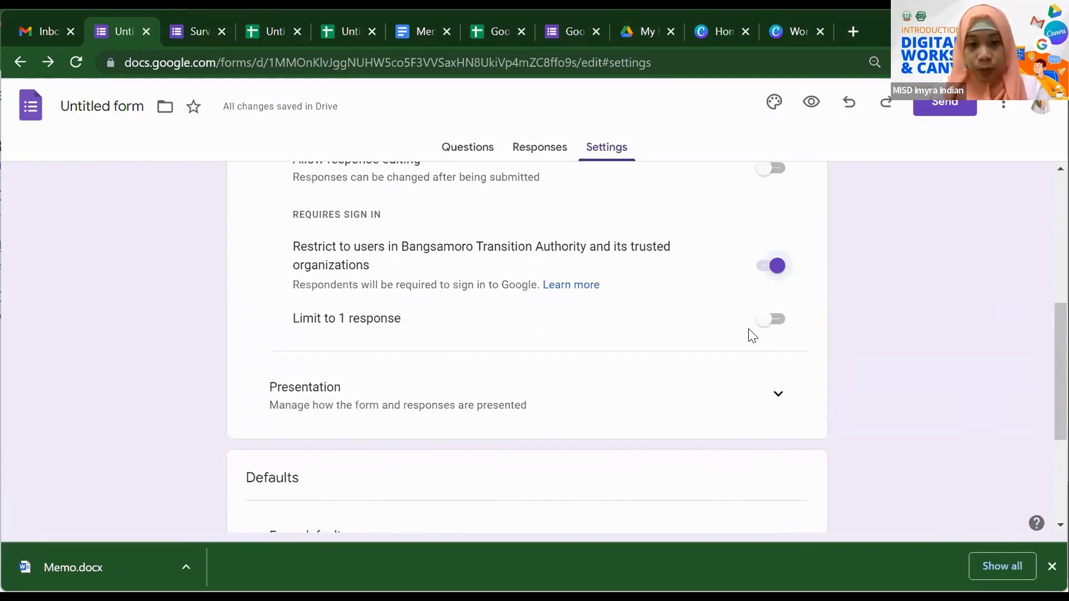
Turn on Limit to 1 response, expand the Presentation settings and review their form presentation, after-submission and restriction options.
{"action": "scroll", "coordinate": [620, 357], "scroll_direction": "down", "scroll_amount": 2}
{"action": "left_click", "coordinate": [774, 231]}
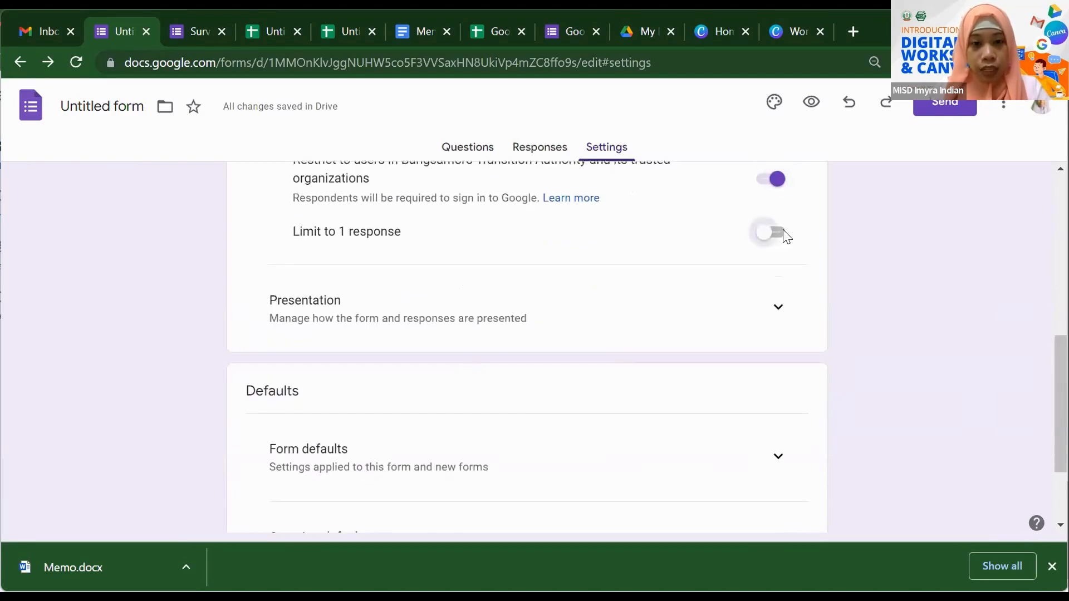
{"action": "left_click", "coordinate": [701, 306]}
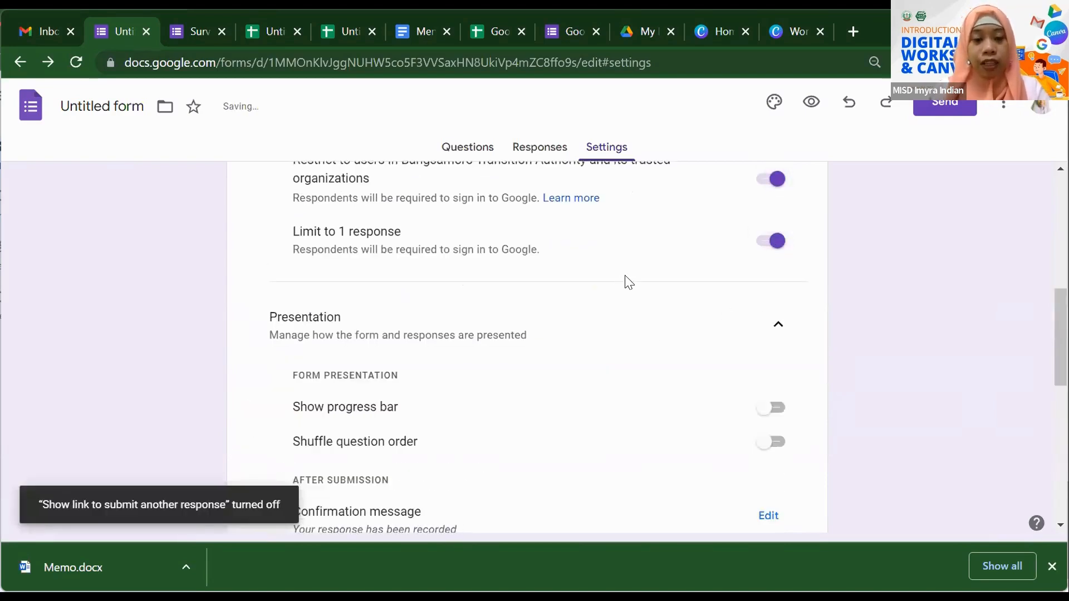
{"action": "scroll", "coordinate": [625, 282], "scroll_direction": "down", "scroll_amount": 3}
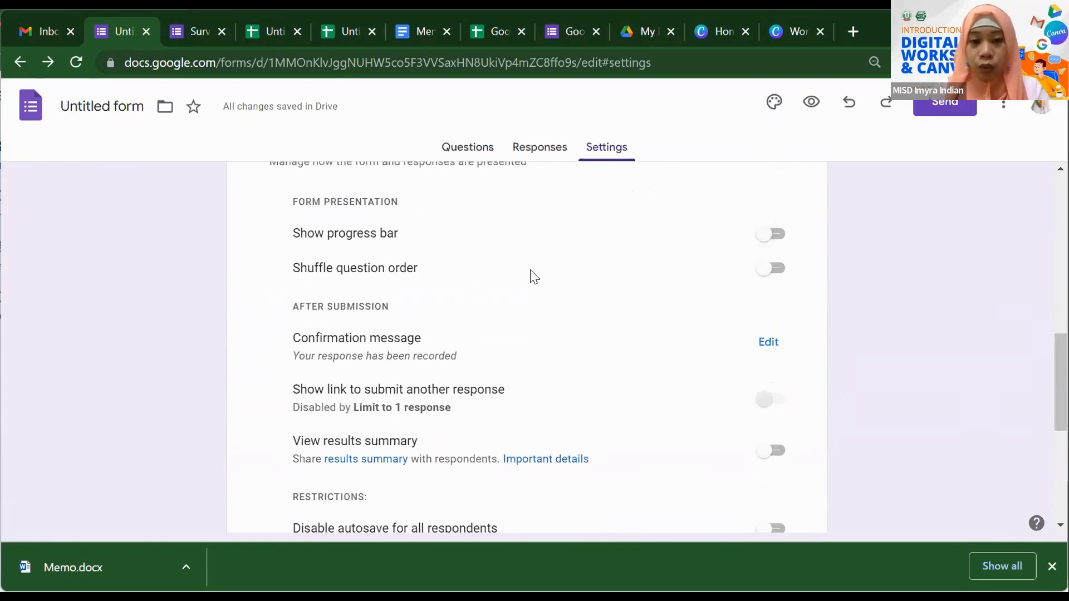
{"action": "scroll", "coordinate": [534, 277], "scroll_direction": "down", "scroll_amount": 2}
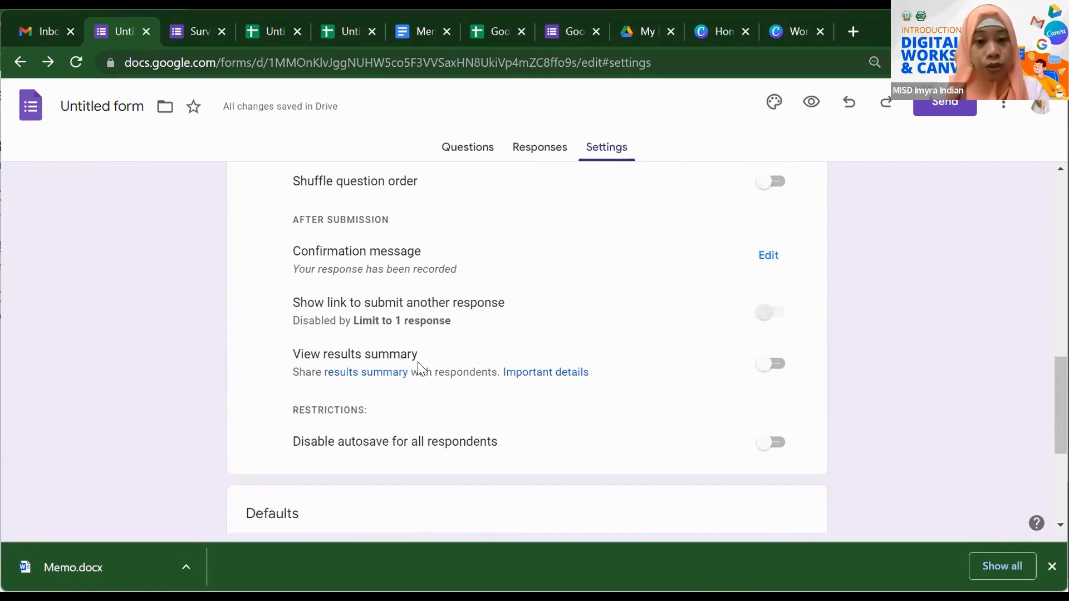
{"action": "scroll", "coordinate": [423, 346], "scroll_direction": "down", "scroll_amount": 4}
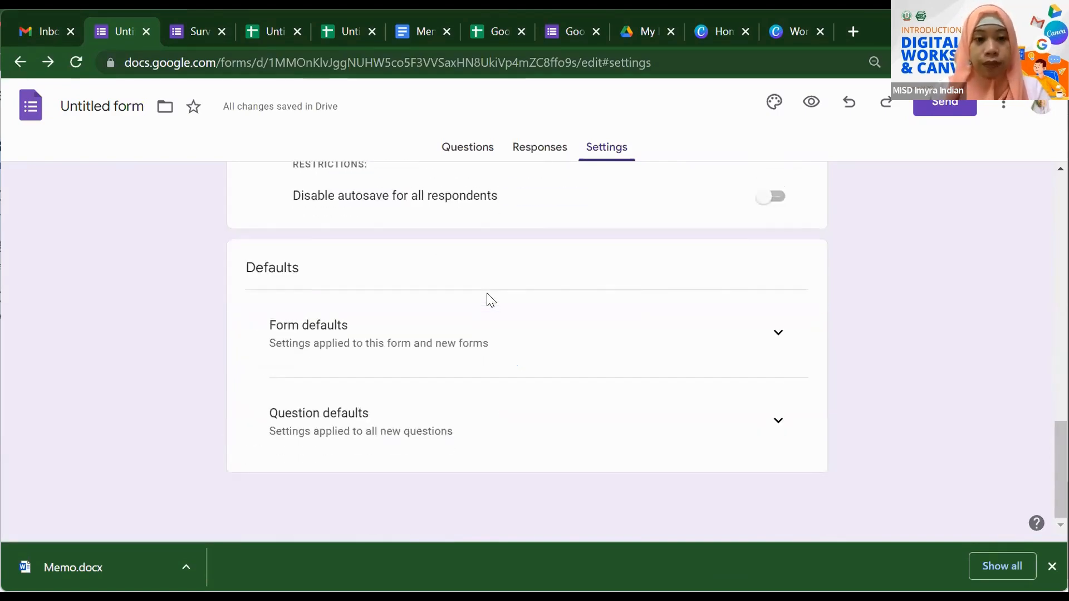
Expand Form defaults and Question defaults to review the settings applied to new forms and questions.
{"action": "left_click", "coordinate": [770, 343]}
{"action": "scroll", "coordinate": [501, 346], "scroll_direction": "down", "scroll_amount": 1}
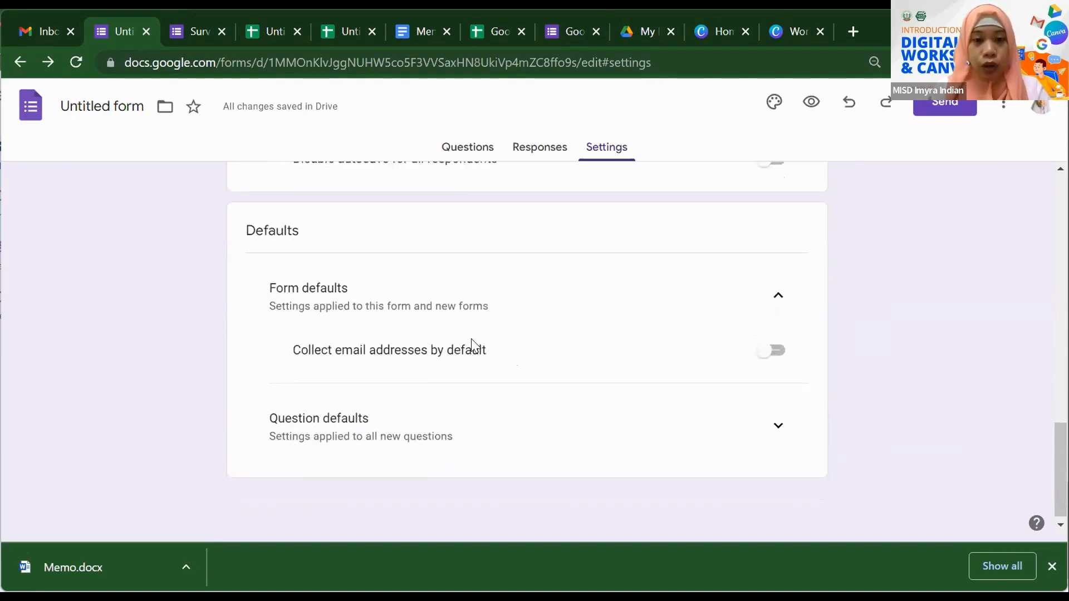
{"action": "left_click", "coordinate": [776, 421]}
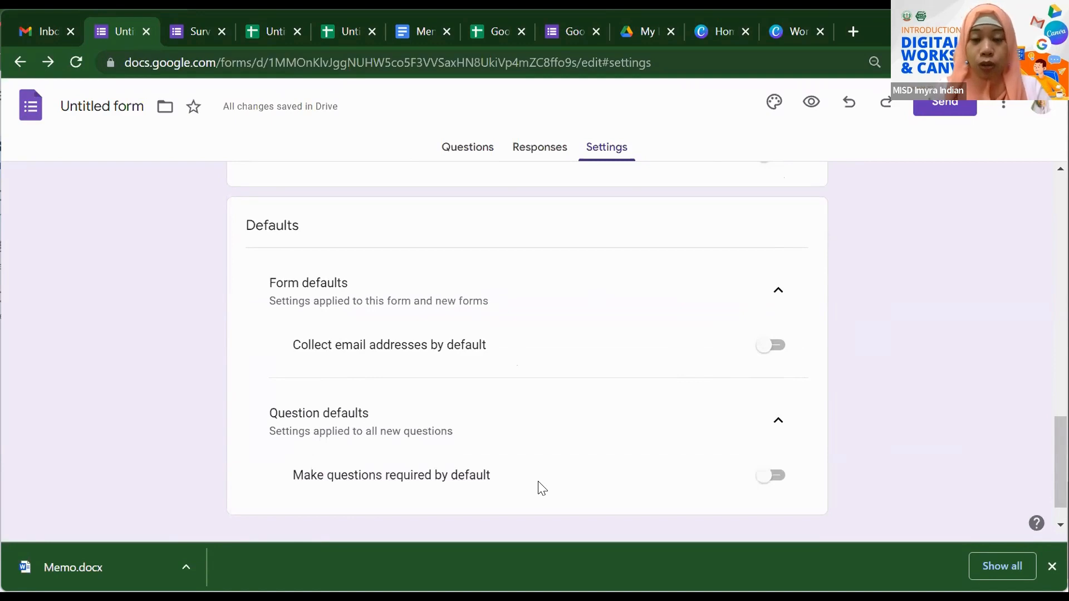
Look over the form's questions once more, pass through the responses and return to the form settings.
{"action": "left_click", "coordinate": [459, 151]}
{"action": "scroll", "coordinate": [670, 358], "scroll_direction": "down", "scroll_amount": 4}
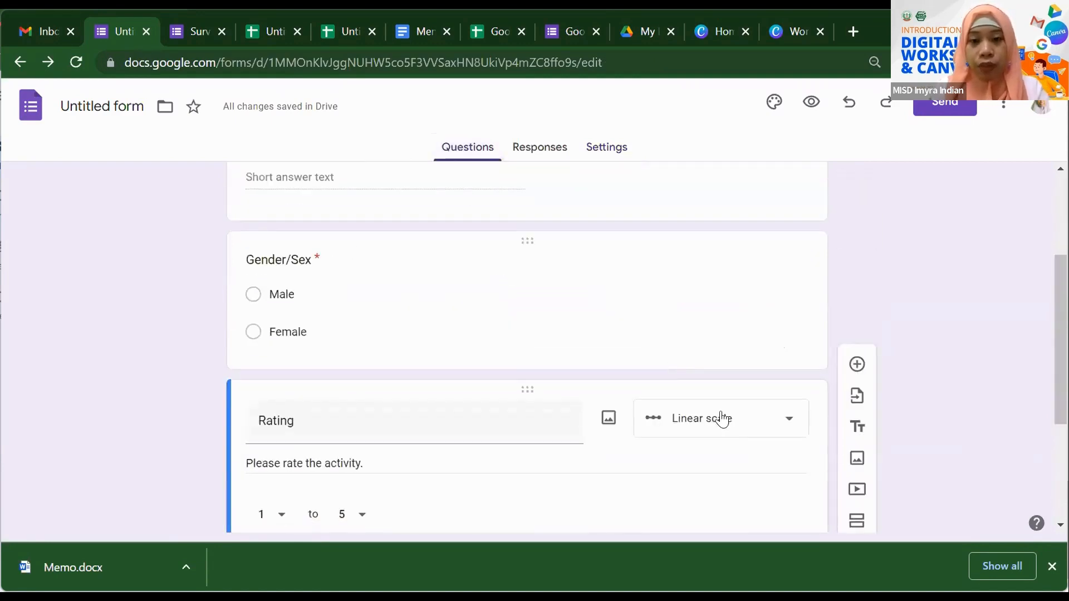
{"action": "scroll", "coordinate": [723, 418], "scroll_direction": "down", "scroll_amount": 3}
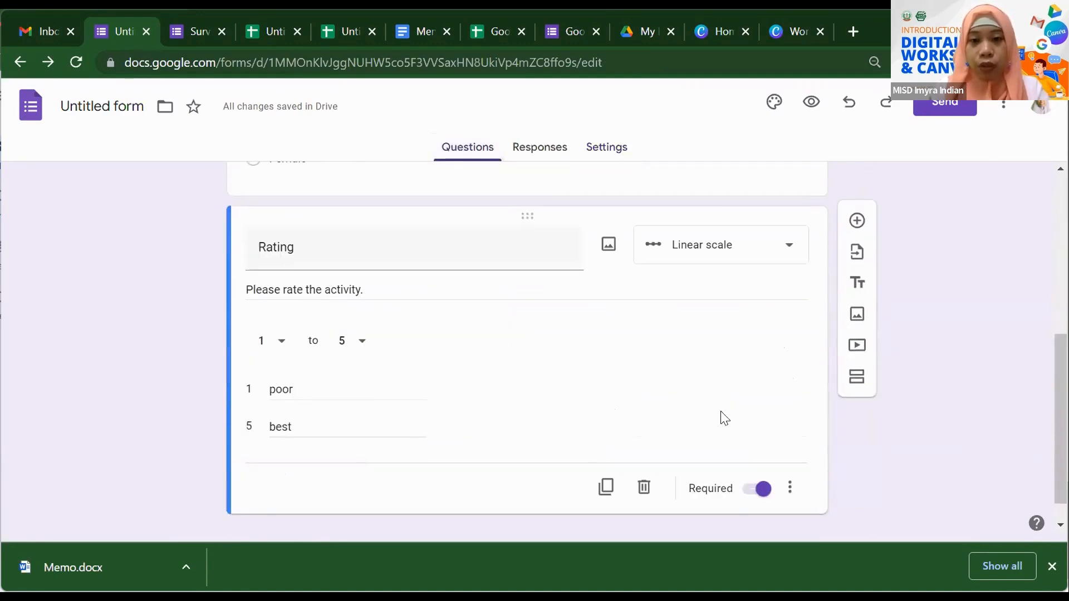
{"action": "left_click", "coordinate": [554, 151]}
{"action": "left_click", "coordinate": [608, 151]}
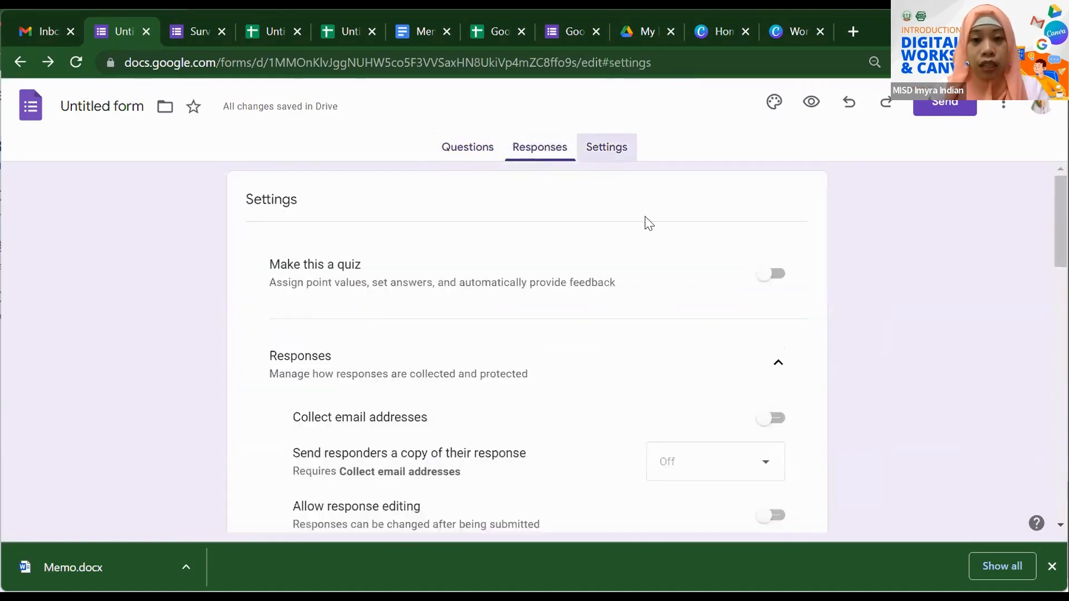
Open the form's sending options, enter the recipient's email address, and check the email subject and invitation message.
{"action": "scroll", "coordinate": [668, 279], "scroll_direction": "down", "scroll_amount": 5}
{"action": "scroll", "coordinate": [678, 302], "scroll_direction": "down", "scroll_amount": 10}
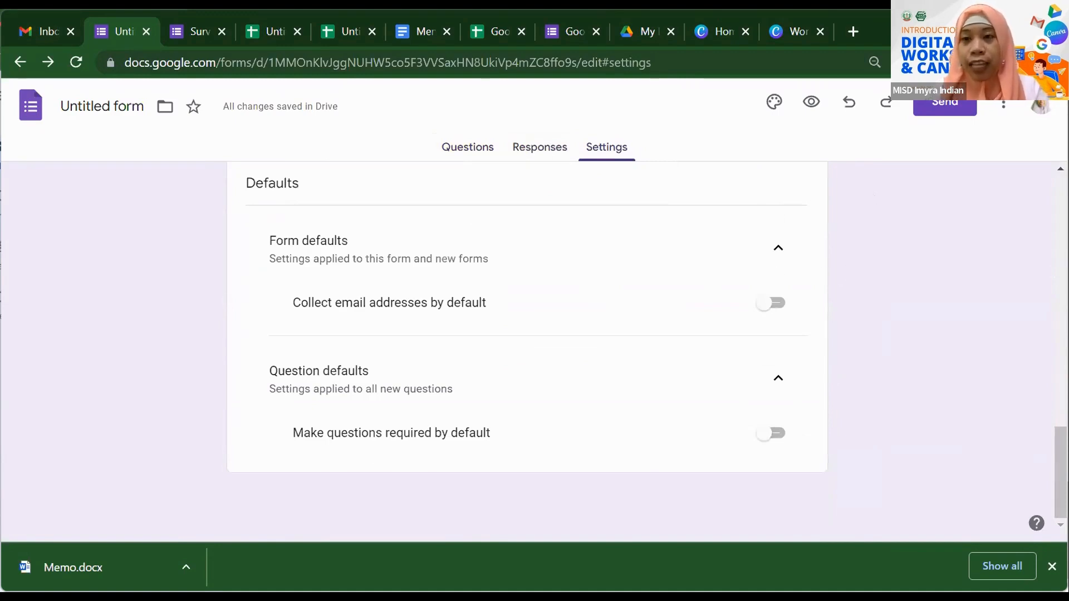
{"action": "left_click", "coordinate": [947, 108]}
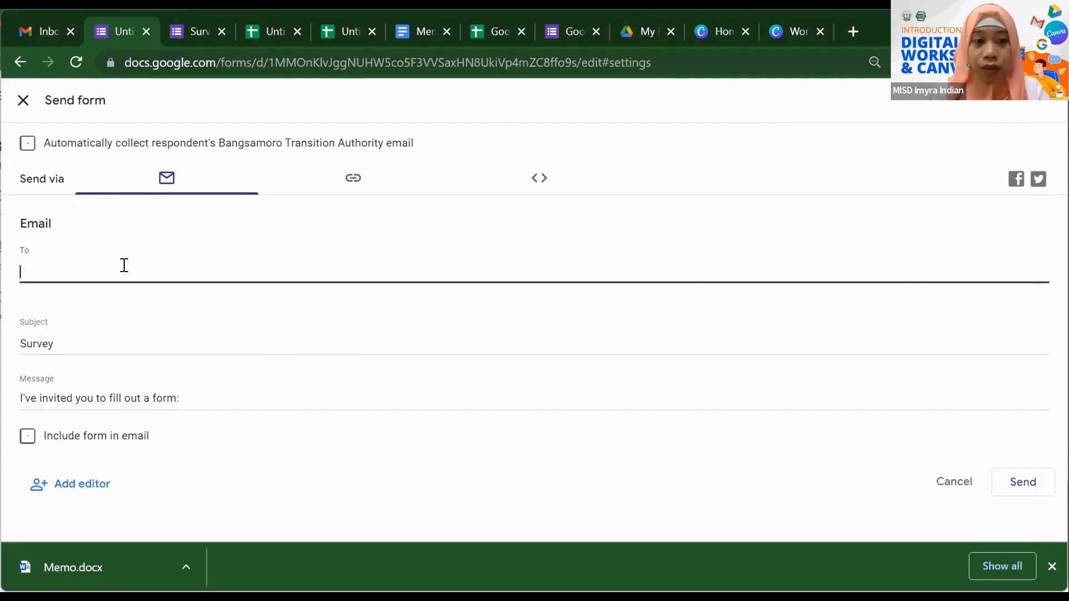
{"action": "type", "text": "mobina"}
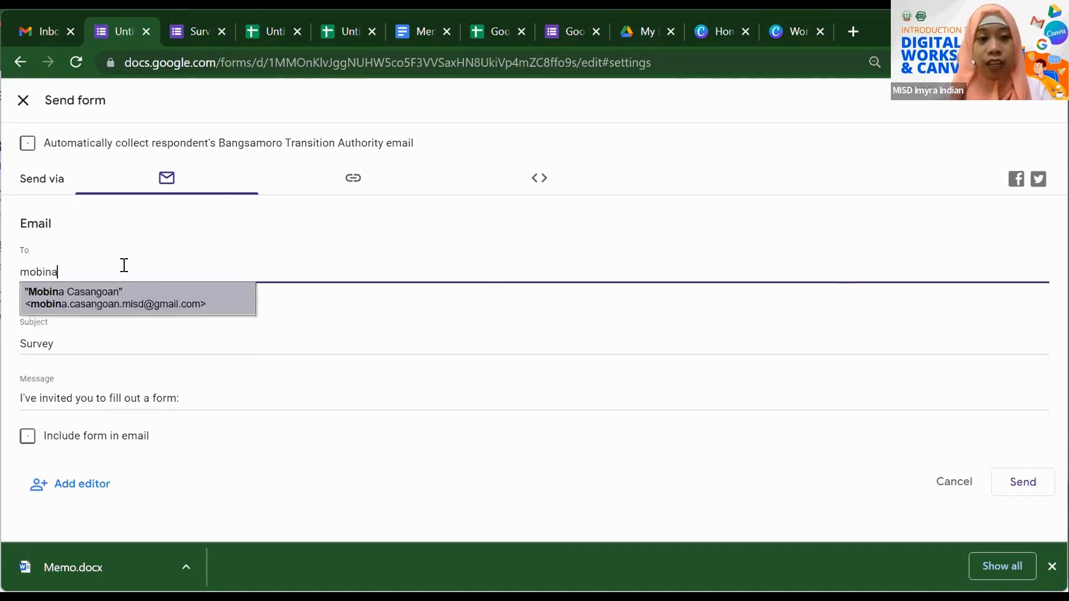
{"action": "left_click", "coordinate": [157, 301]}
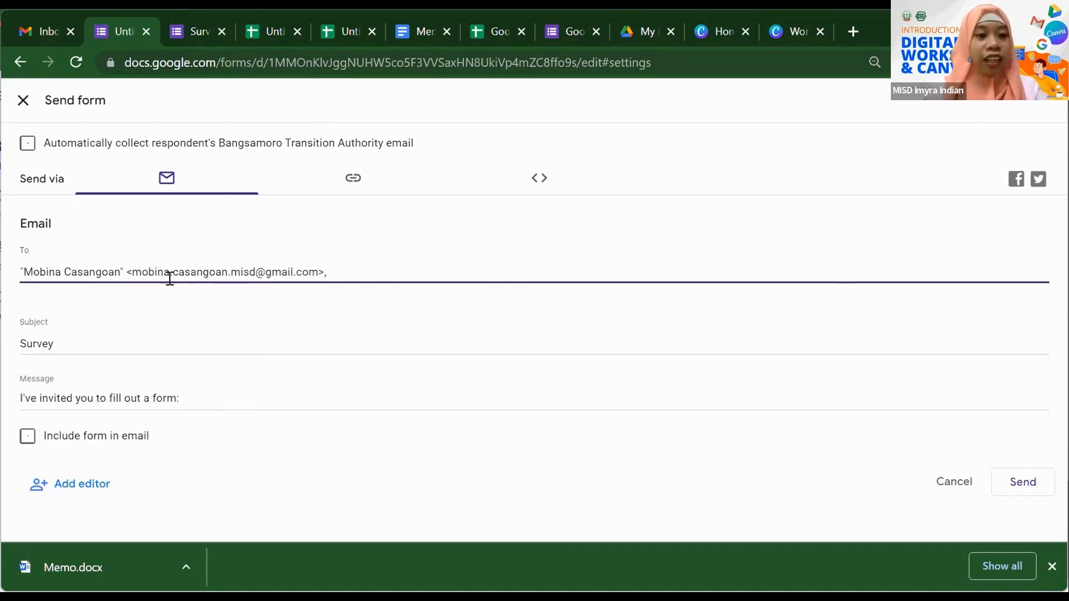
{"action": "left_click", "coordinate": [151, 345]}
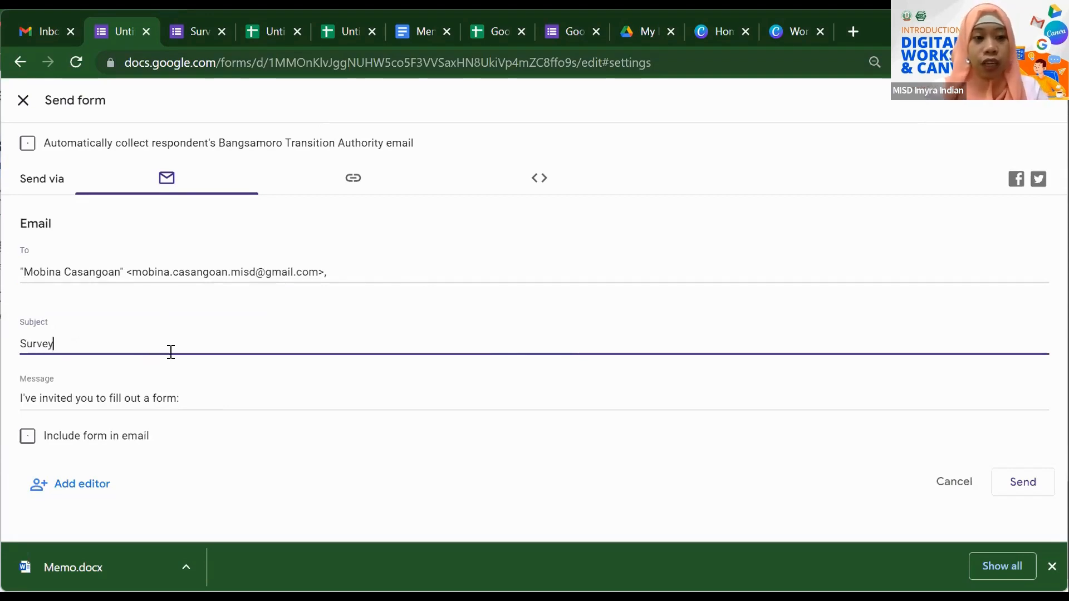
{"action": "left_click", "coordinate": [189, 395]}
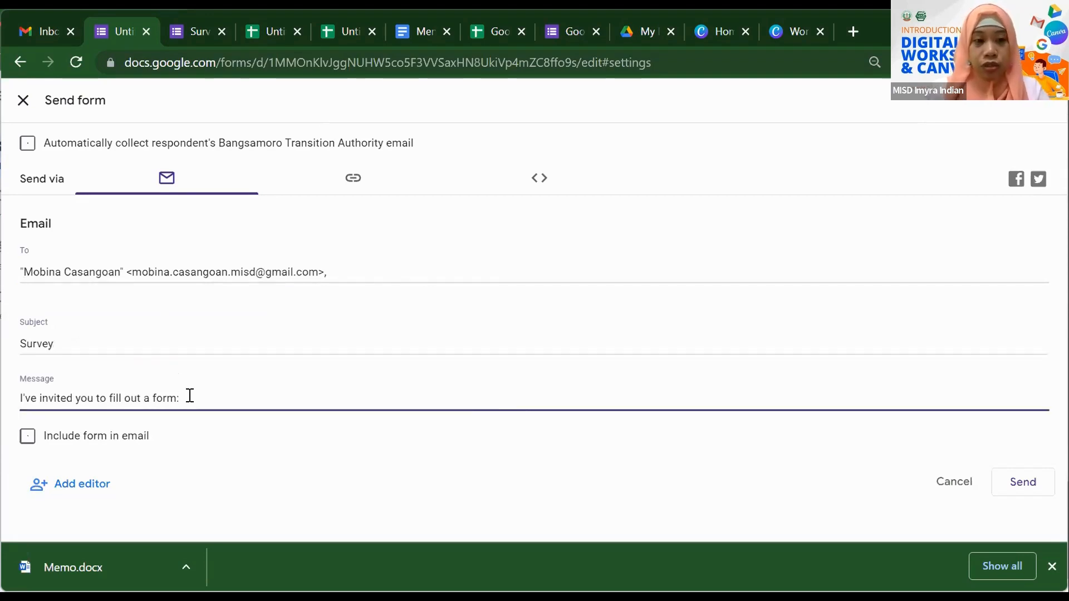
Show the form's shareable link in the sending options and shorten its URL.
{"action": "left_click", "coordinate": [351, 185]}
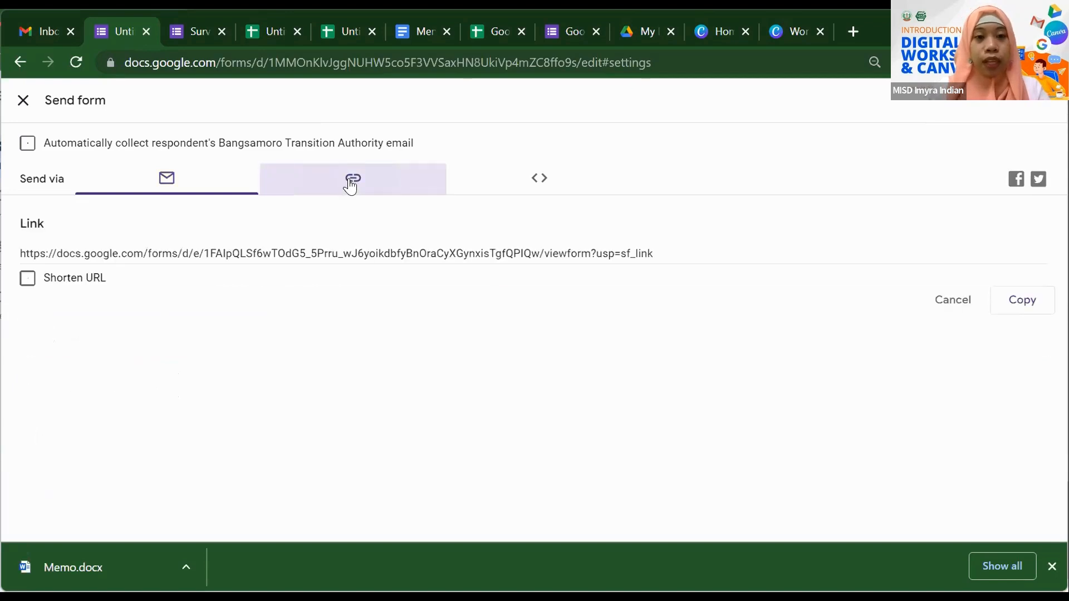
{"action": "left_click", "coordinate": [354, 248]}
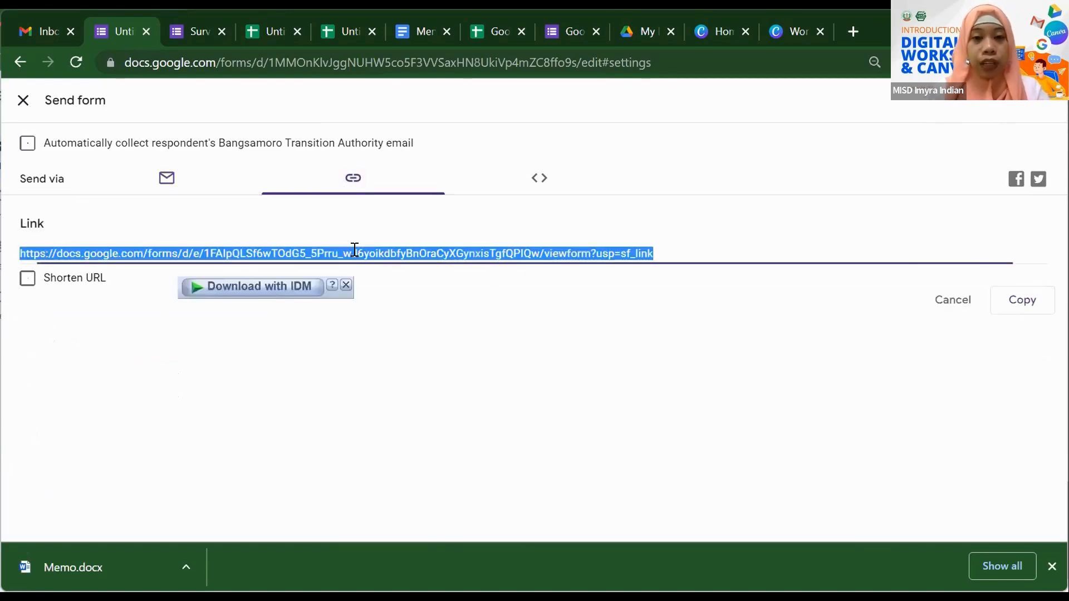
{"action": "left_click", "coordinate": [347, 285]}
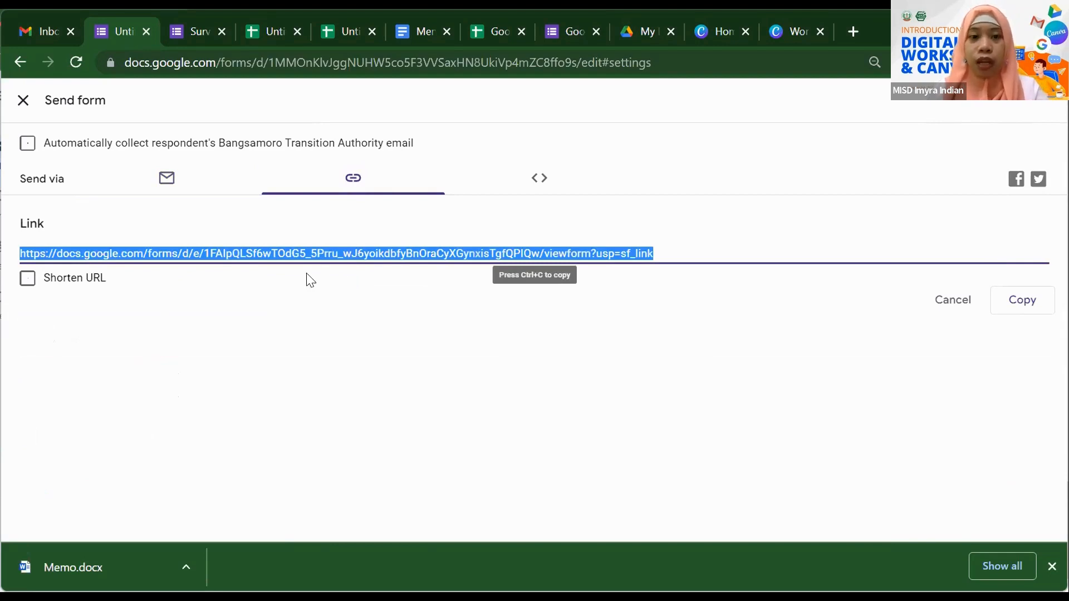
{"action": "left_click", "coordinate": [282, 296]}
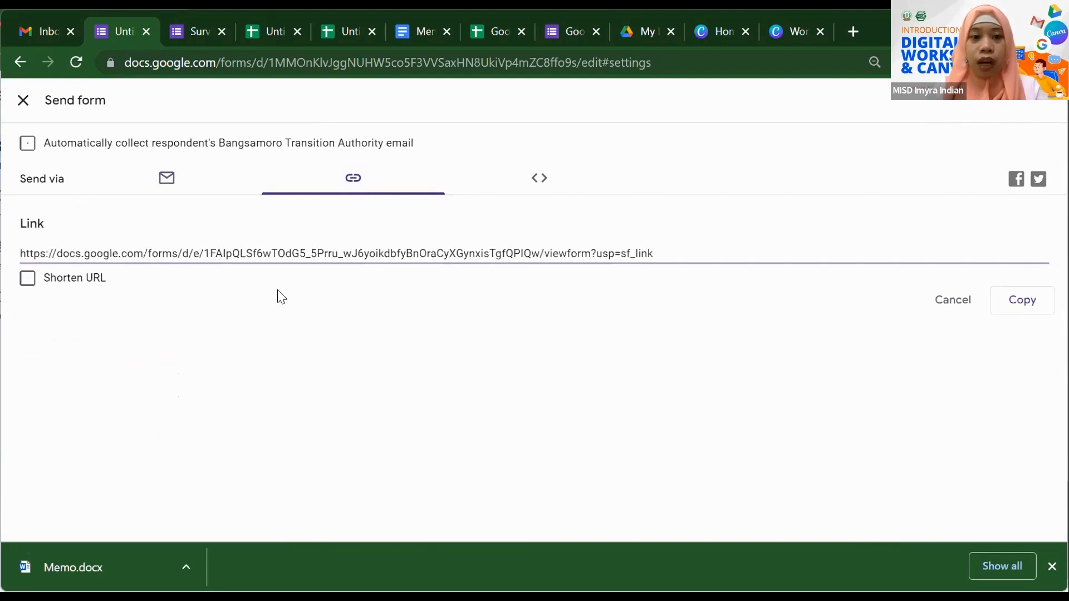
{"action": "left_click", "coordinate": [28, 284]}
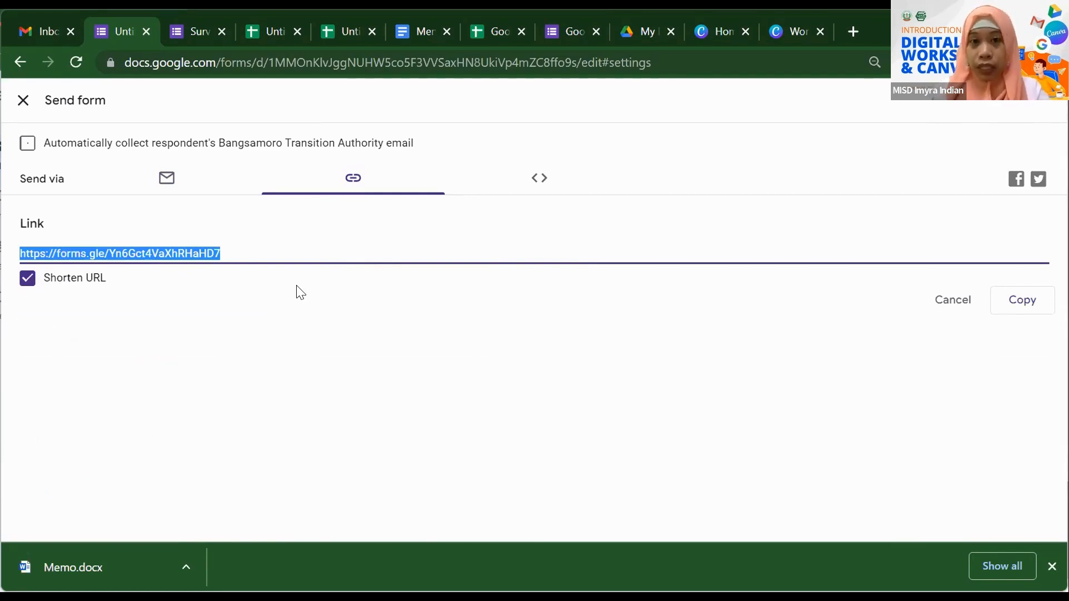
View the form's Embed HTML code with its width and height settings, and close the sending options.
{"action": "left_click", "coordinate": [531, 179]}
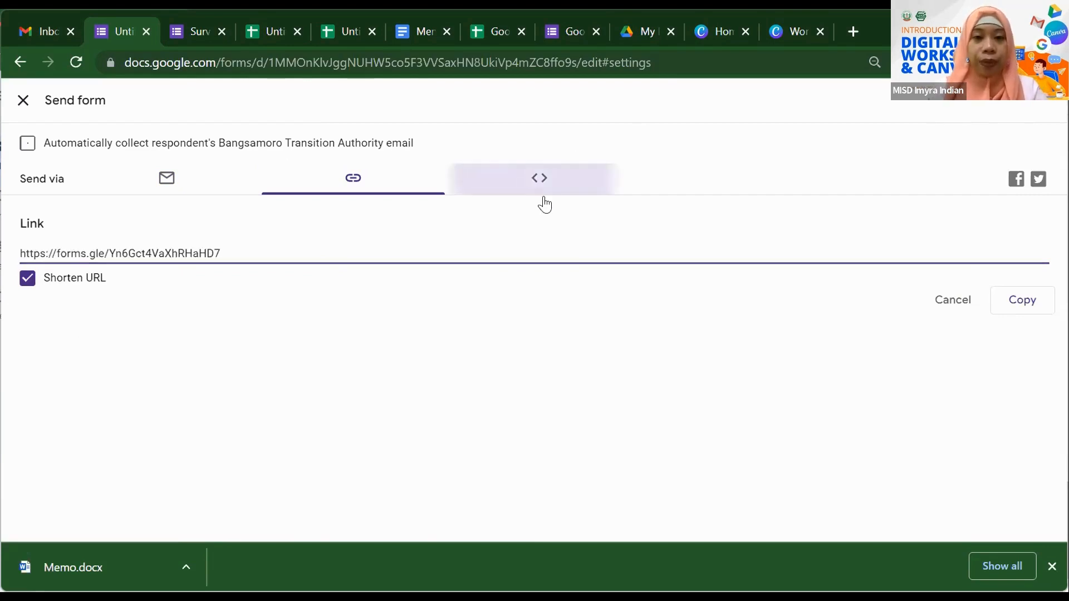
{"action": "left_click", "coordinate": [441, 253]}
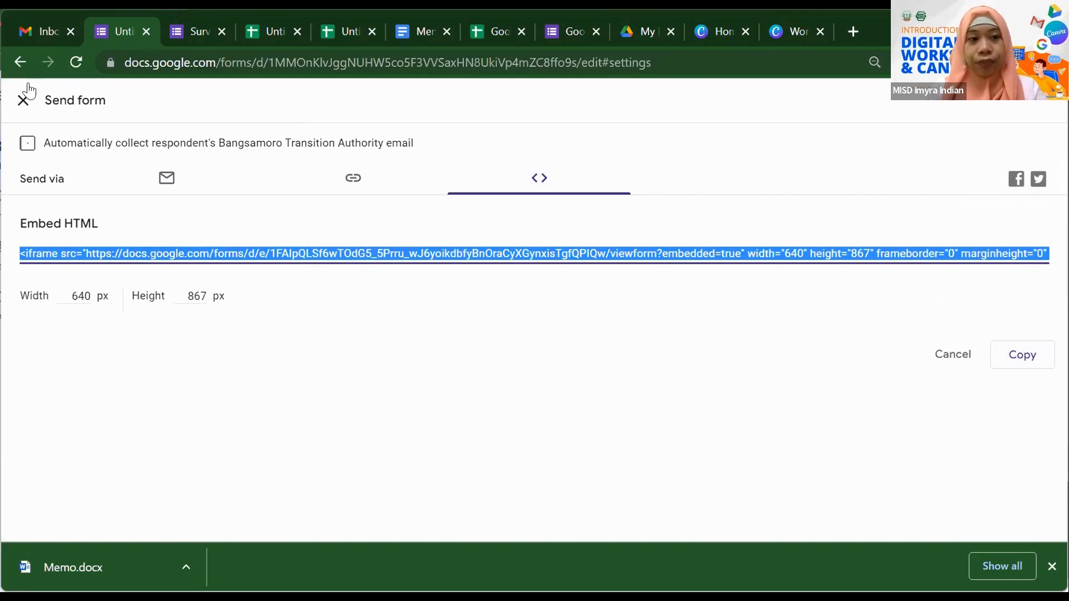
{"action": "left_click", "coordinate": [23, 100]}
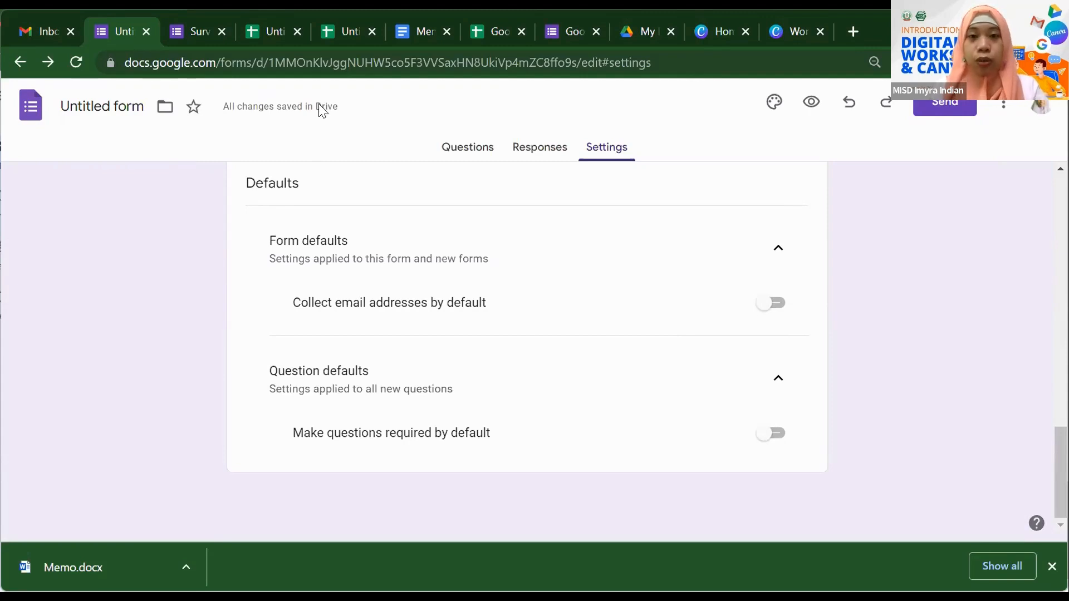
Check the form's save status, browse My Drive for a folder to move the form into, and open the new-folder option.
{"action": "mouse_move", "coordinate": [322, 111]}
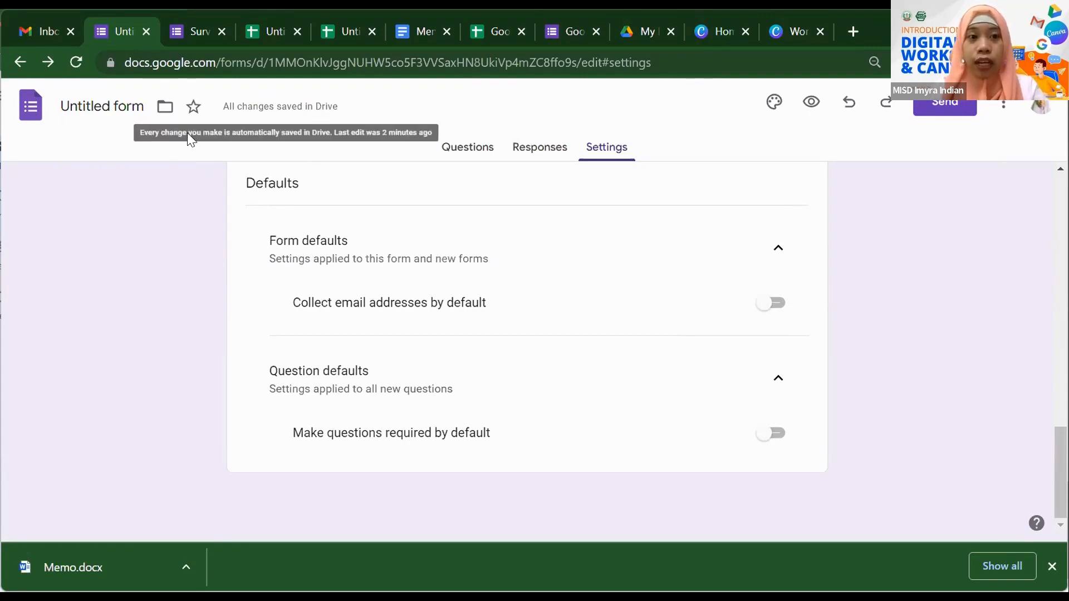
{"action": "left_click", "coordinate": [164, 111]}
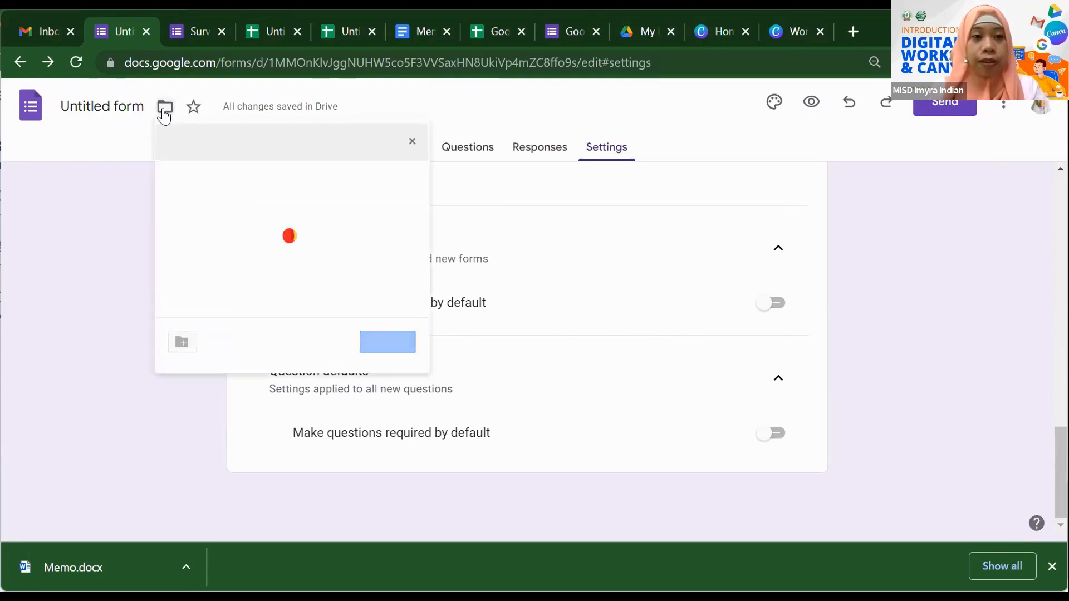
{"action": "scroll", "coordinate": [294, 201], "scroll_direction": "down", "scroll_amount": 2}
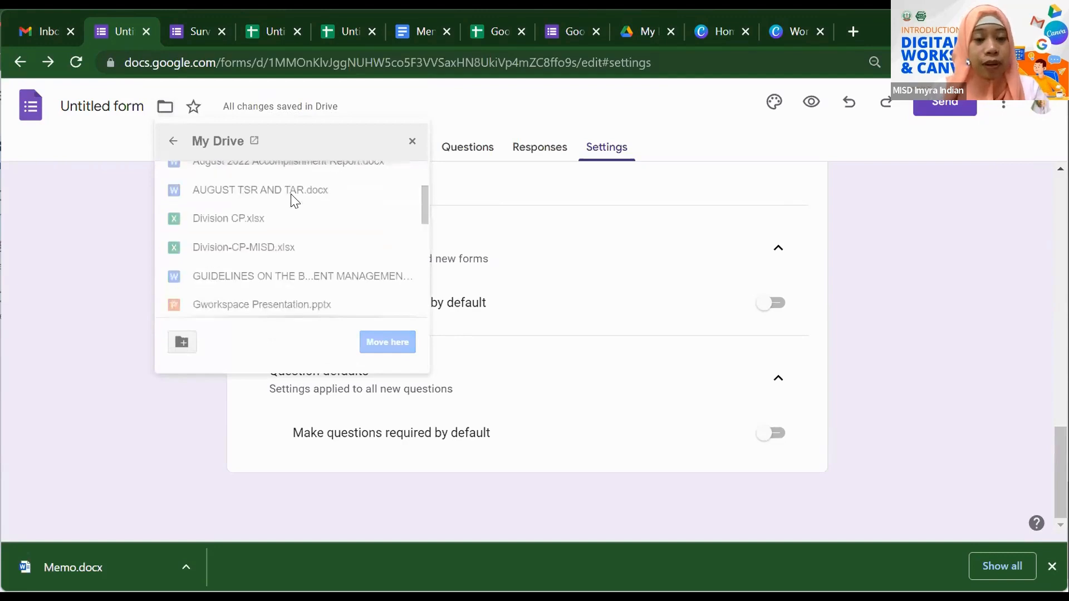
{"action": "scroll", "coordinate": [294, 201], "scroll_direction": "down", "scroll_amount": 8}
{"action": "scroll", "coordinate": [286, 227], "scroll_direction": "up", "scroll_amount": 1}
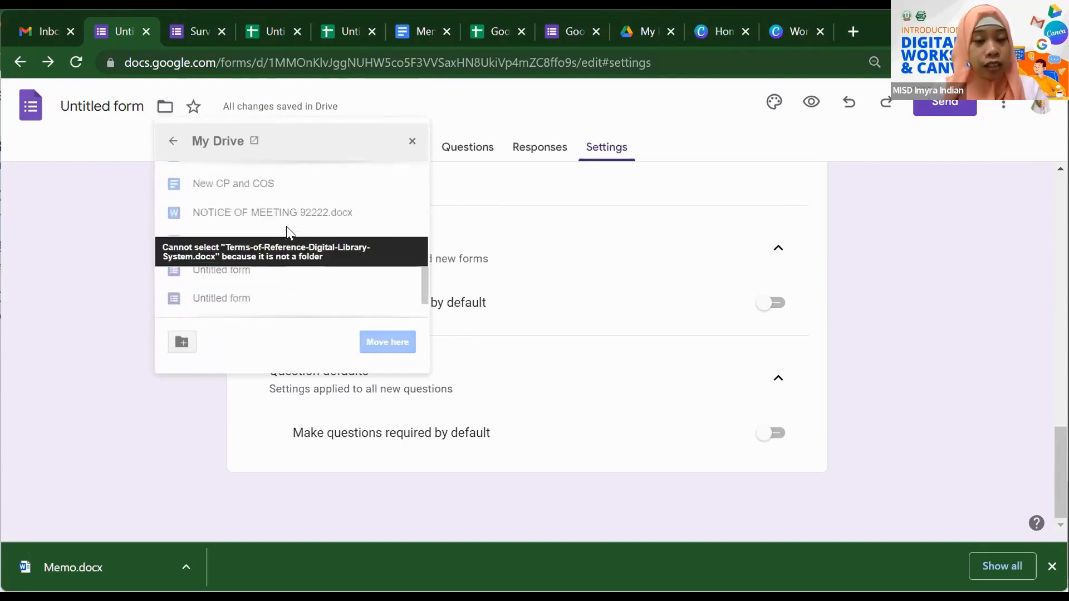
{"action": "scroll", "coordinate": [286, 226], "scroll_direction": "up", "scroll_amount": 8}
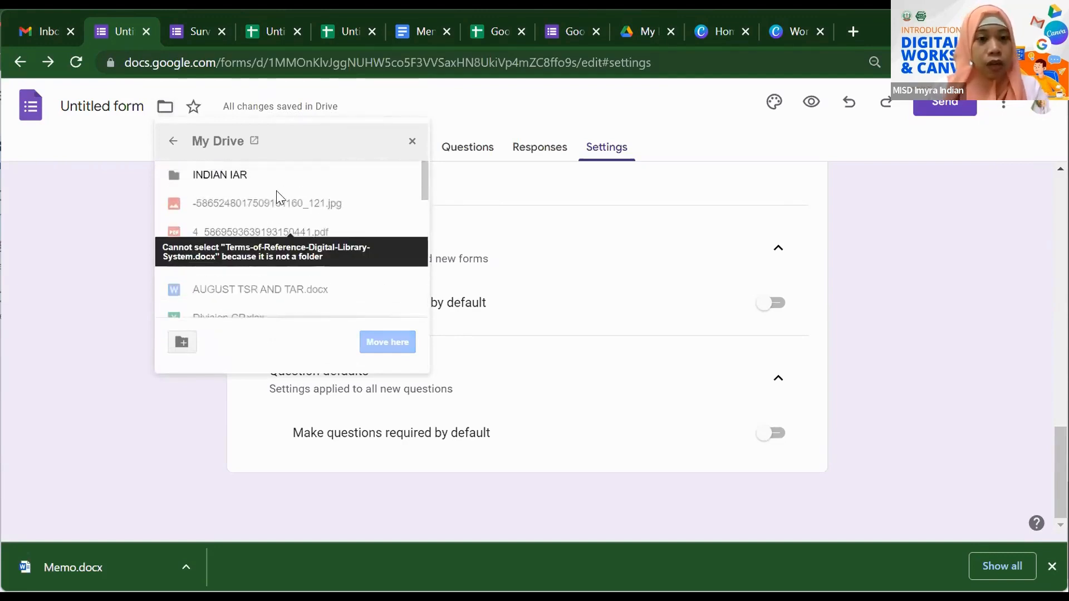
{"action": "mouse_move", "coordinate": [249, 172]}
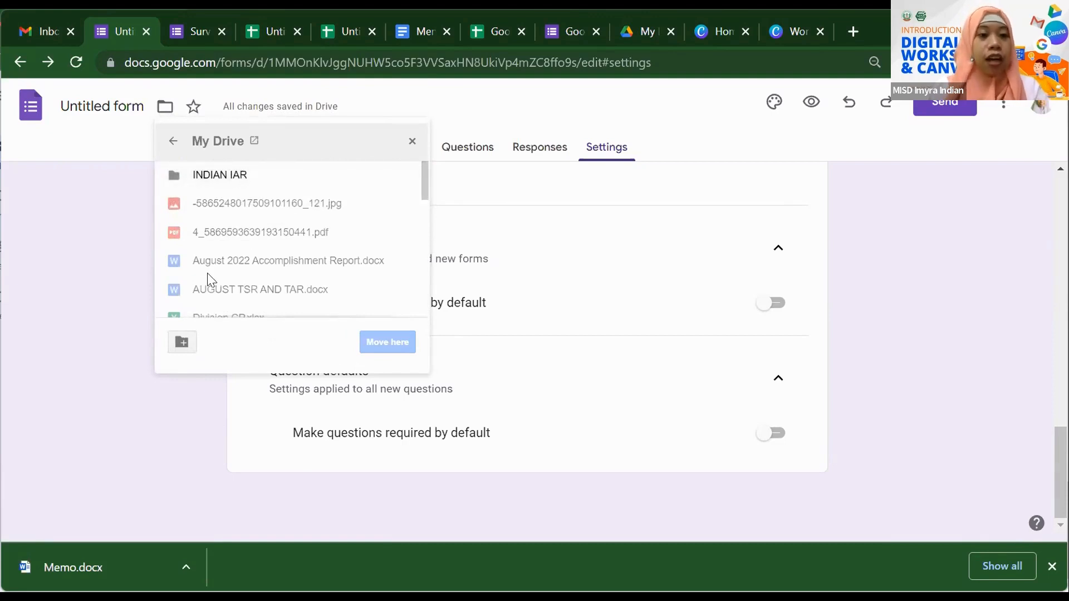
{"action": "scroll", "coordinate": [245, 228], "scroll_direction": "down", "scroll_amount": 3}
{"action": "scroll", "coordinate": [245, 250], "scroll_direction": "down", "scroll_amount": 3}
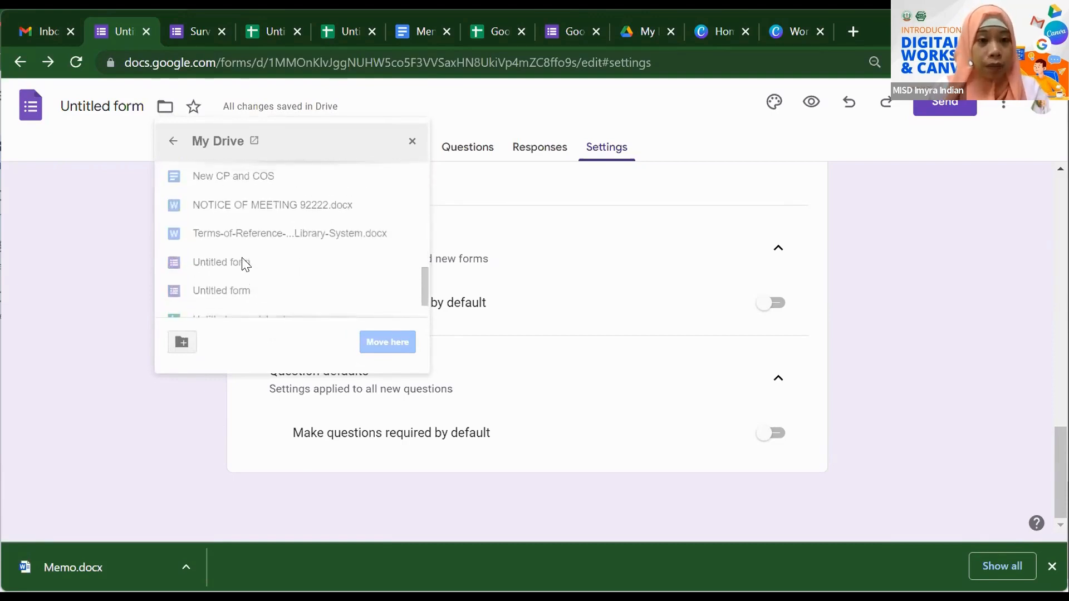
{"action": "scroll", "coordinate": [243, 261], "scroll_direction": "up", "scroll_amount": 5}
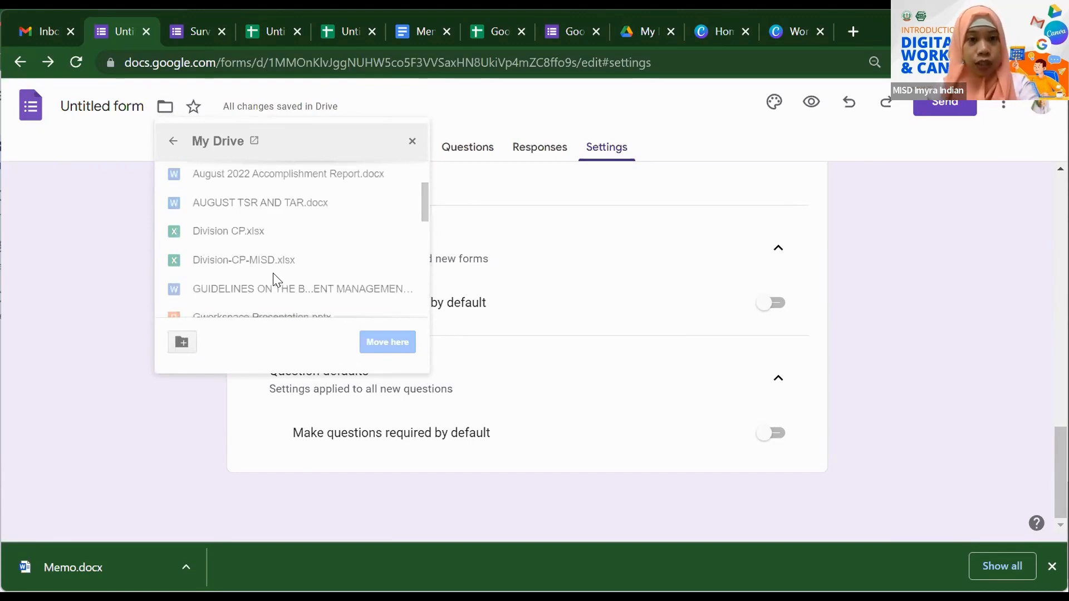
{"action": "left_click", "coordinate": [182, 343]}
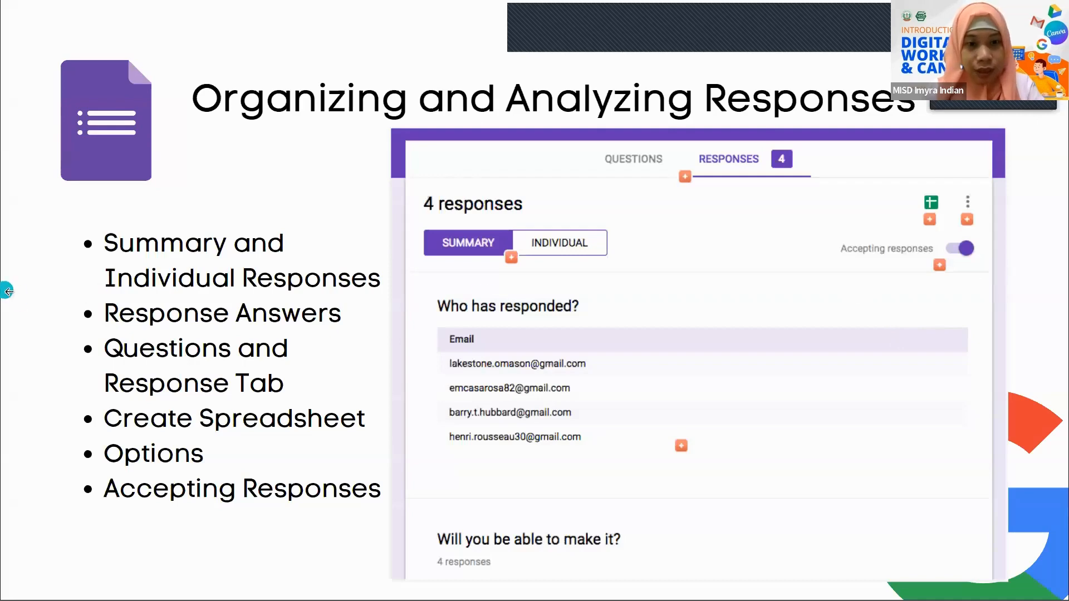
{"action": "left_click", "coordinate": [10, 290]}
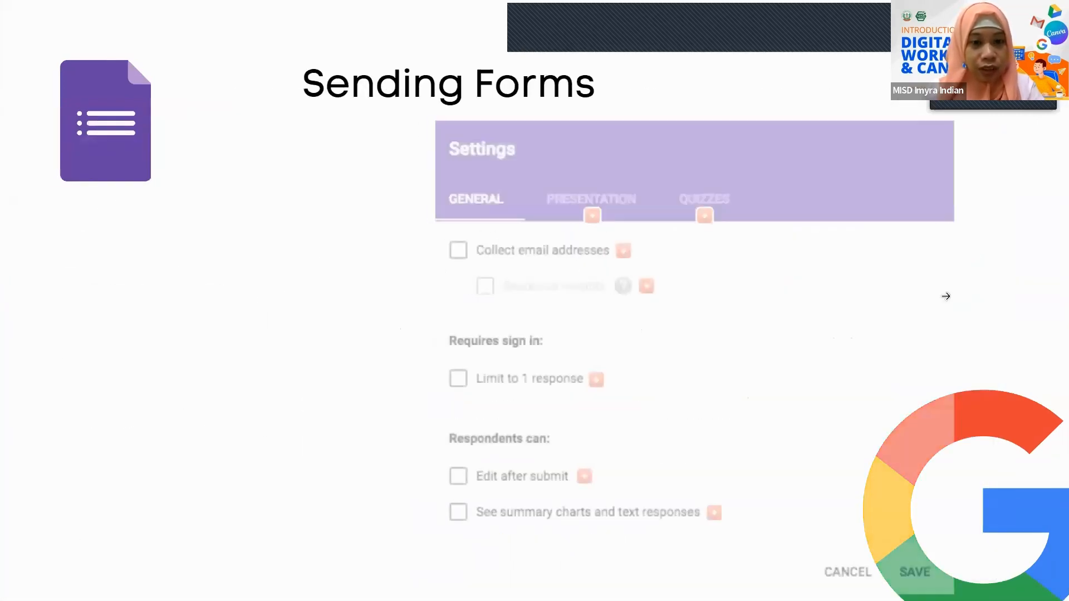
{"action": "left_click", "coordinate": [946, 296]}
{"action": "left_click", "coordinate": [947, 296]}
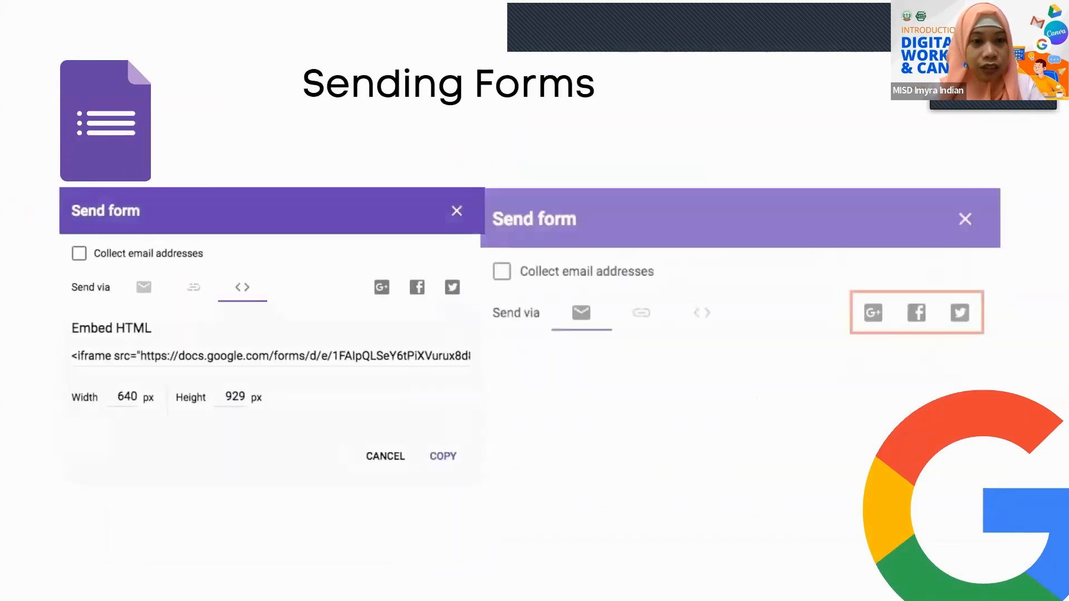
{"action": "key", "text": "Right"}
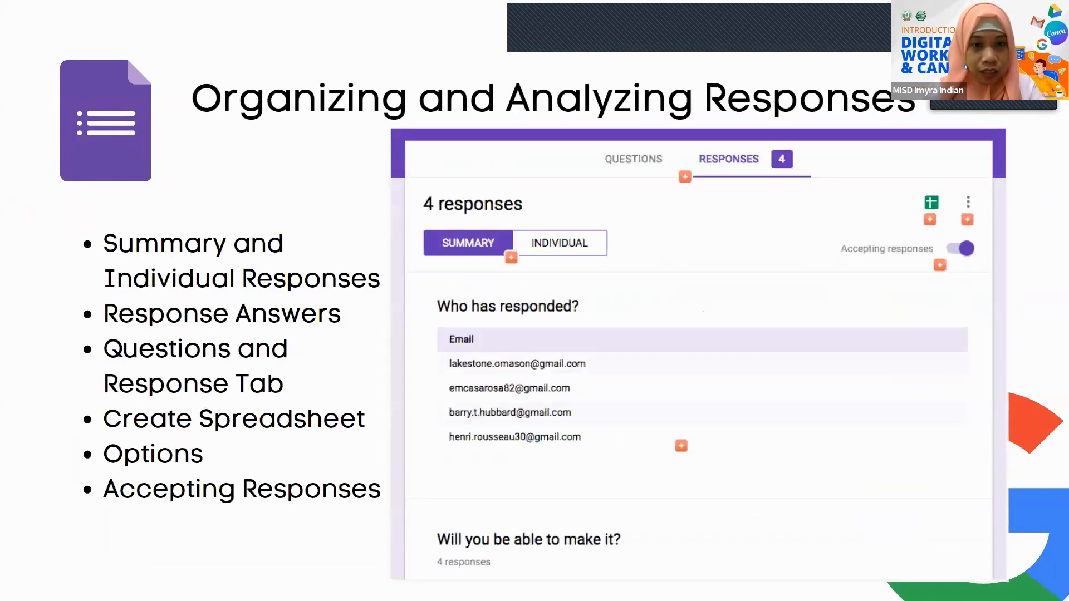